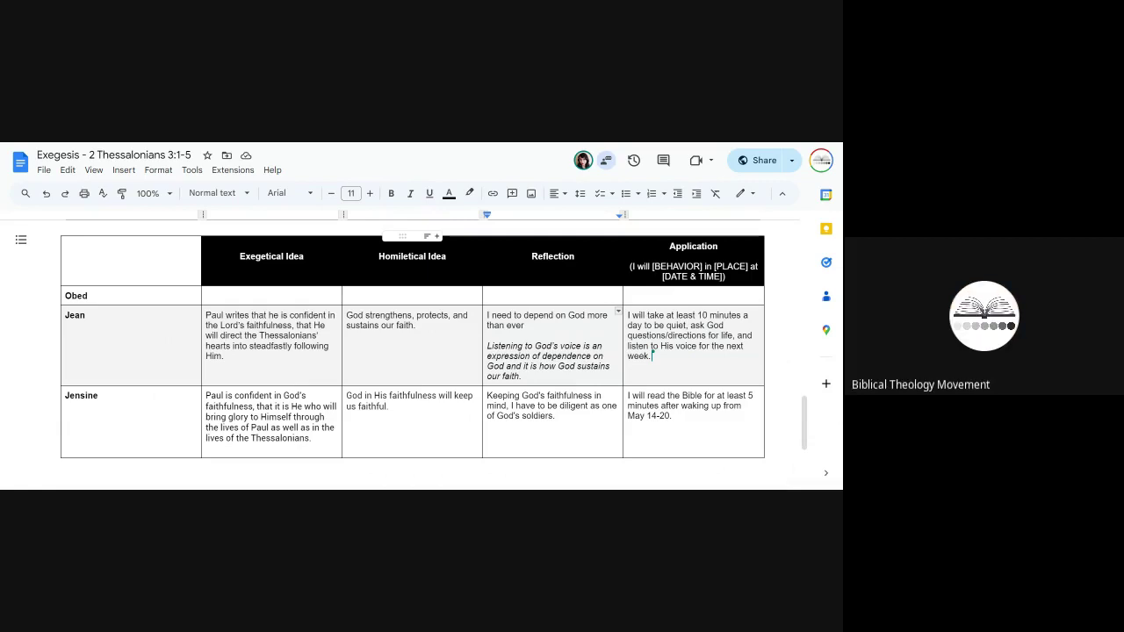
# Step: In the BTM Application sheet, give the title cell A1 a dark purple fill
pyautogui.hotkey('alt', 'Tab')
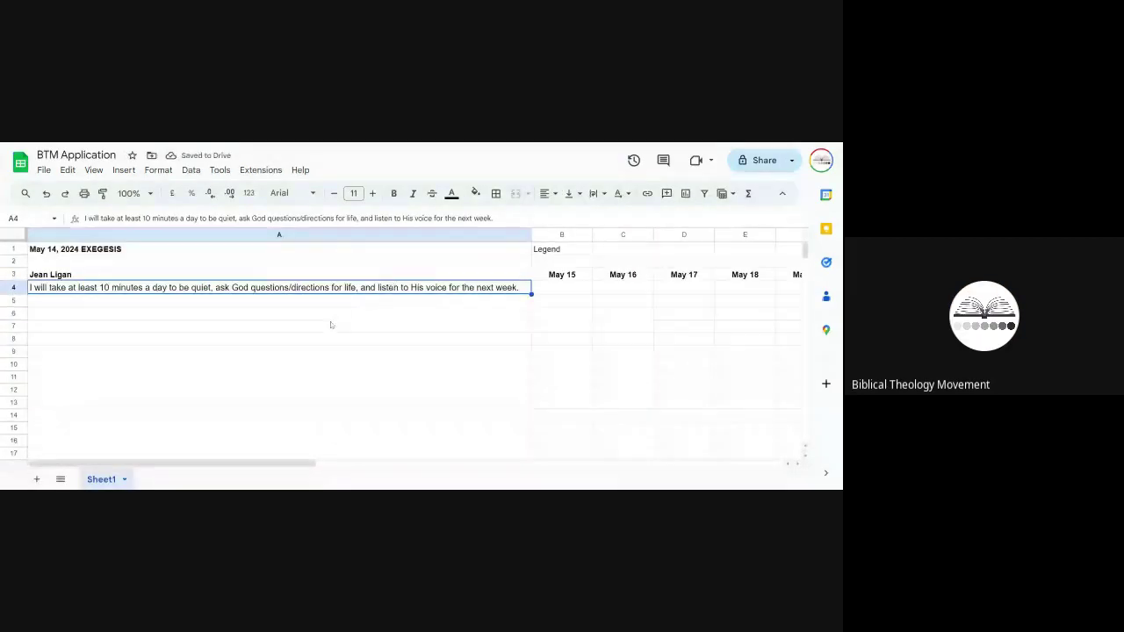
pyautogui.click(330, 325)
pyautogui.click(553, 255)
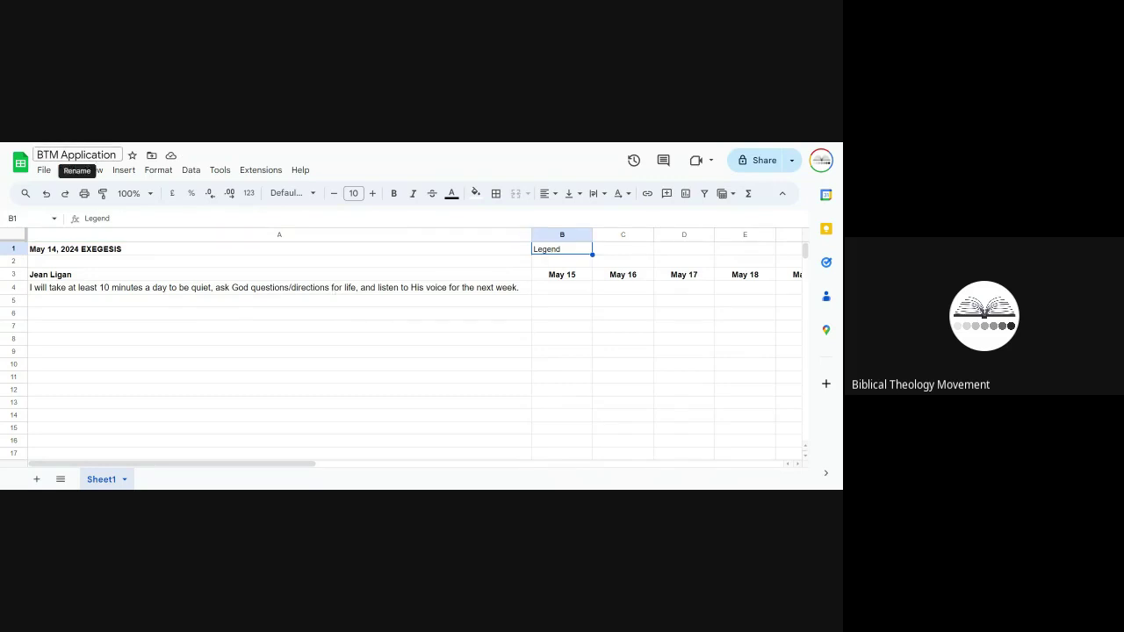
pyautogui.click(134, 361)
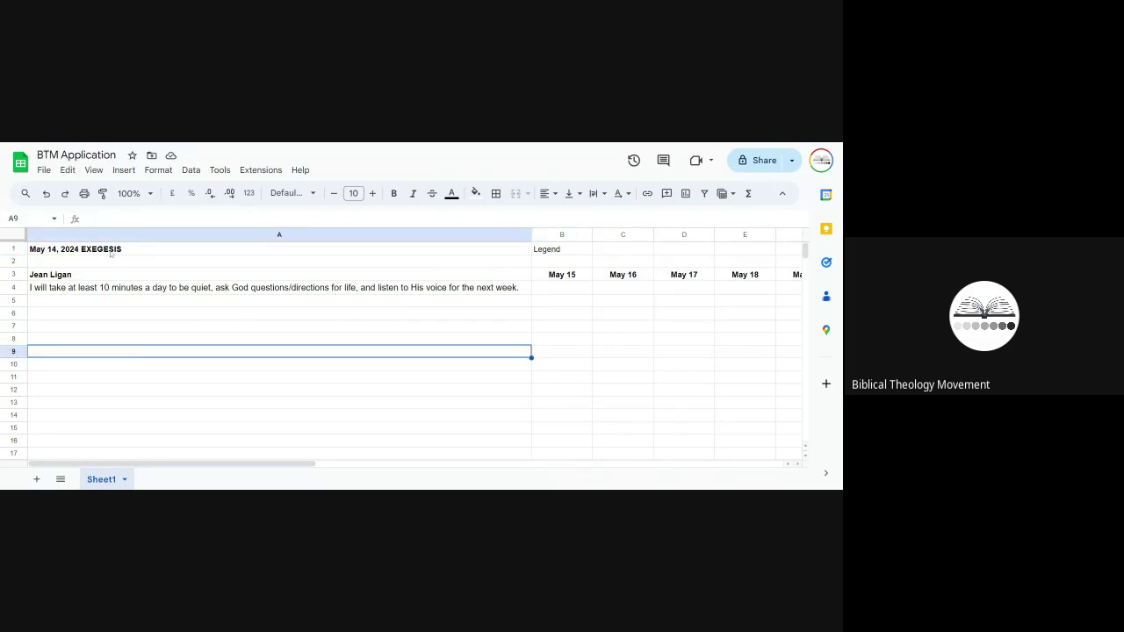
pyautogui.click(351, 250)
pyautogui.click(475, 193)
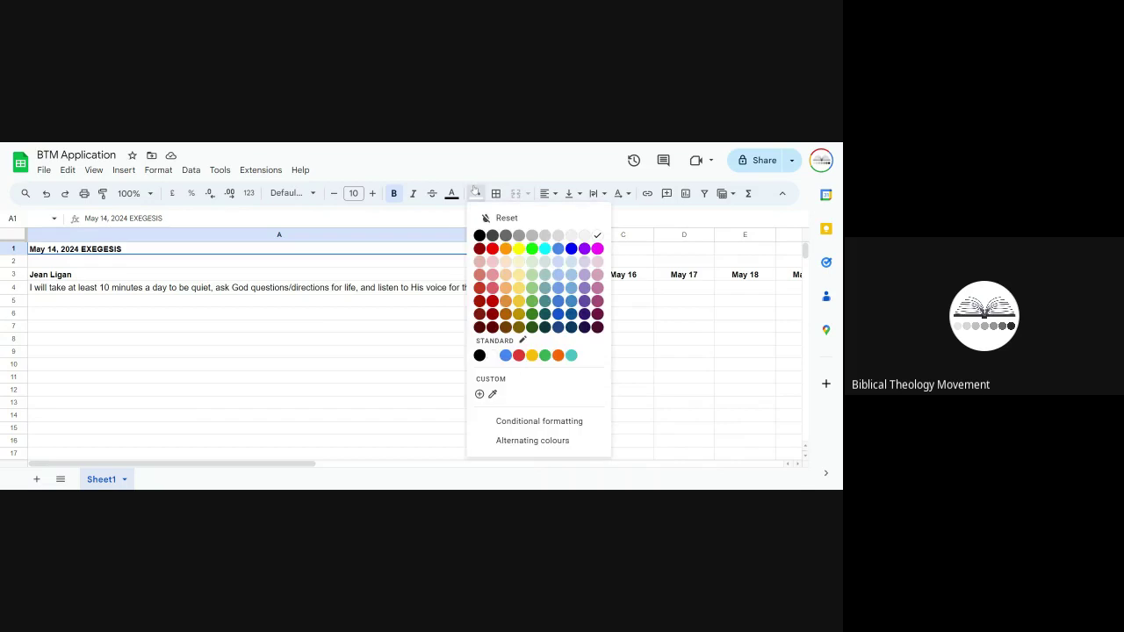
pyautogui.click(584, 328)
# Step: Make the May 14, 2024 EXEGESIS title text white and remove its fill
pyautogui.click(452, 194)
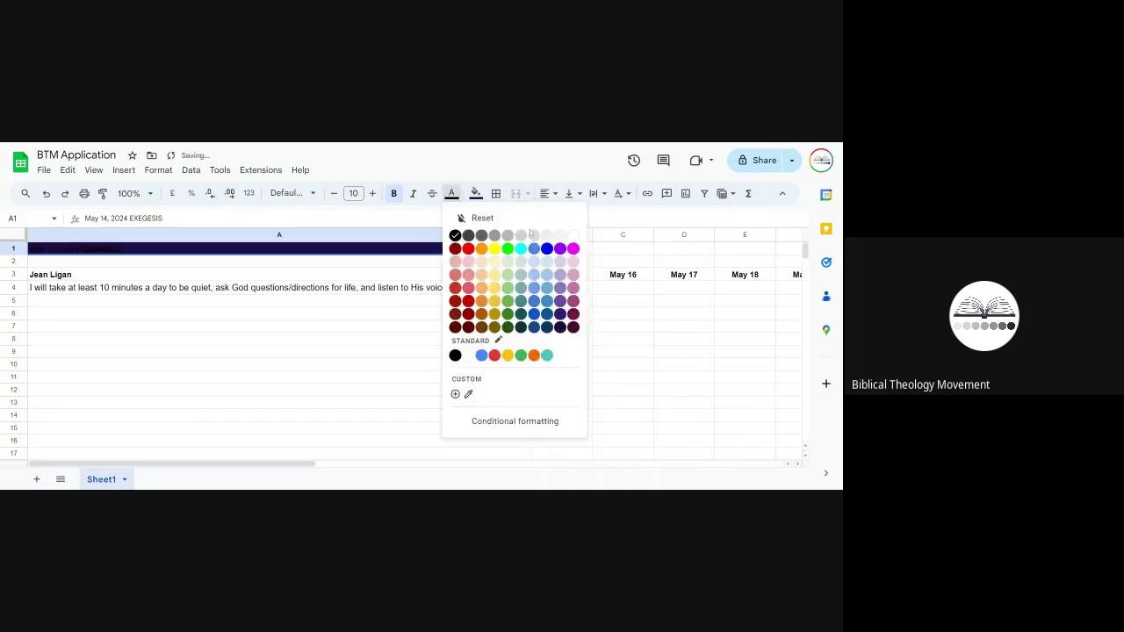
pyautogui.click(569, 240)
pyautogui.click(476, 194)
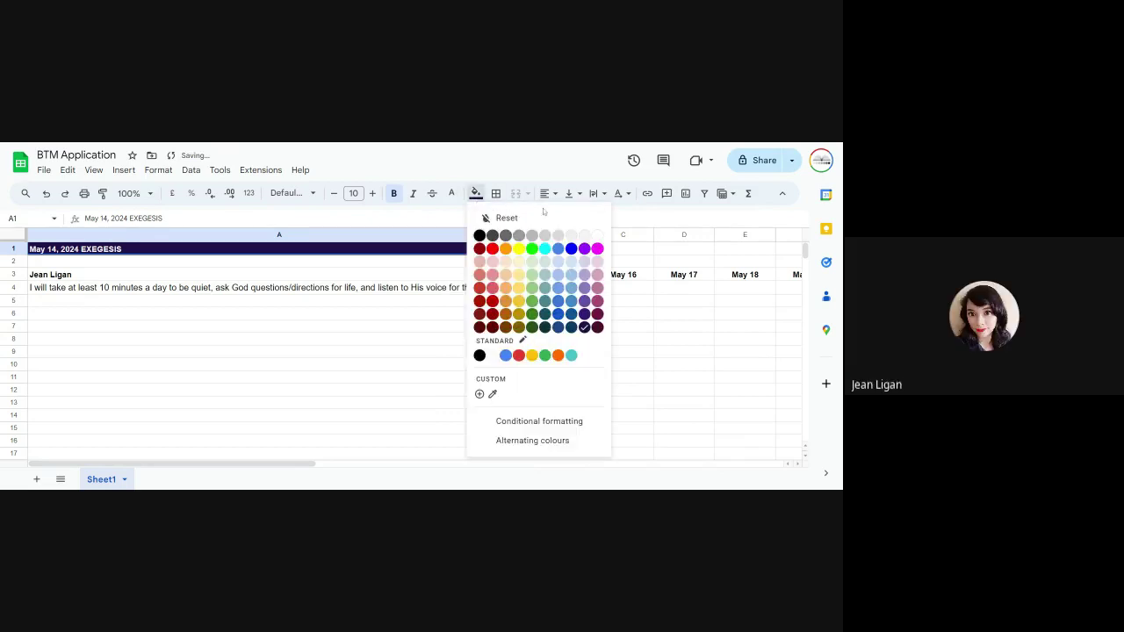
pyautogui.click(597, 233)
pyautogui.click(339, 340)
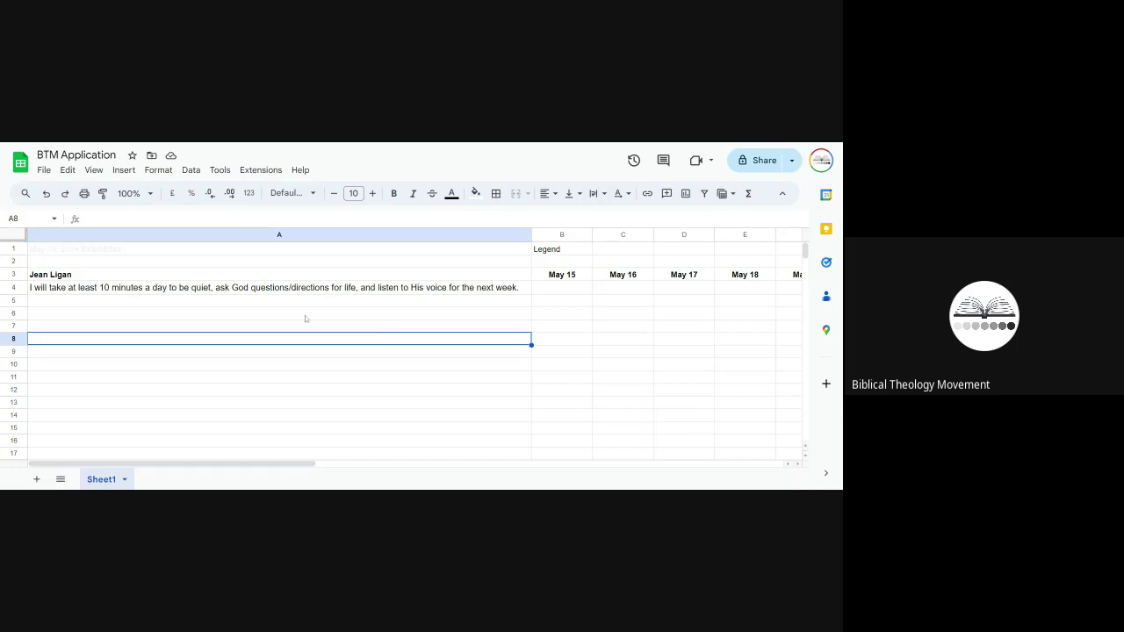
# Step: Enter 'Not done' in C1 with a dark red fill and white text
pyautogui.hscroll(1, 305, 315)
pyautogui.click(542, 256)
pyautogui.hscroll(3, 609, 316)
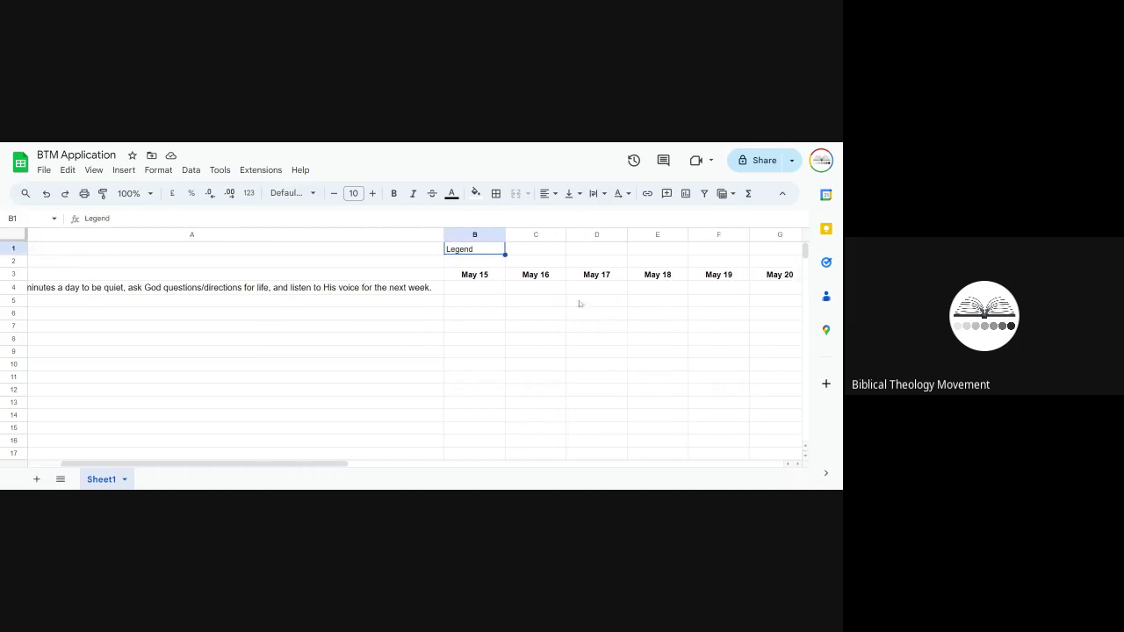
pyautogui.click(537, 250)
pyautogui.write('Not')
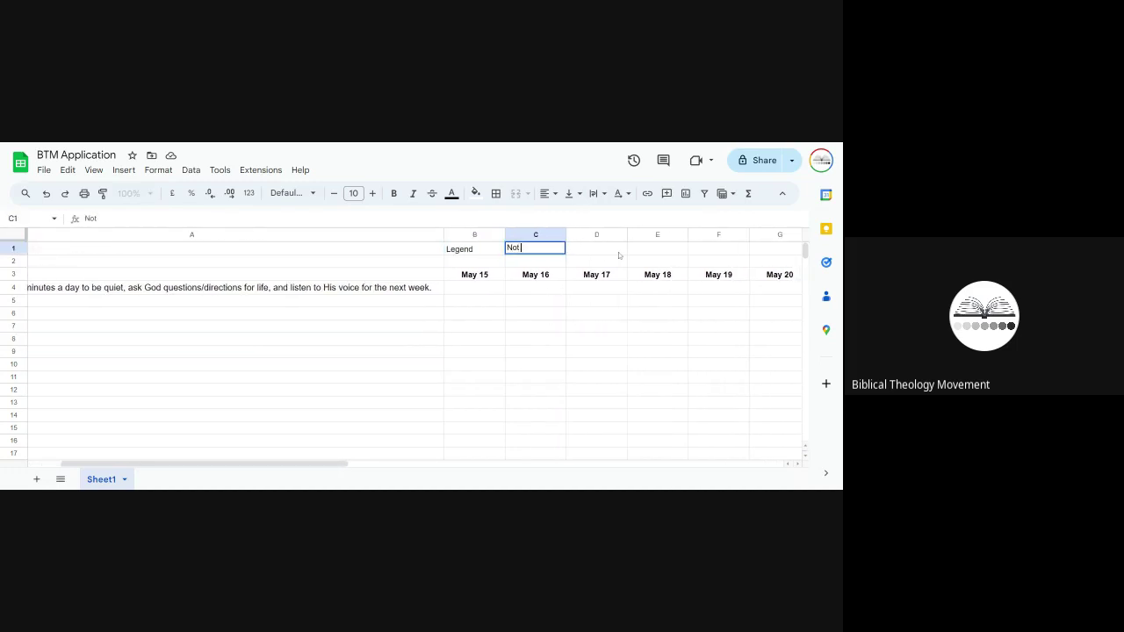
pyautogui.write(' done')
pyautogui.click(475, 193)
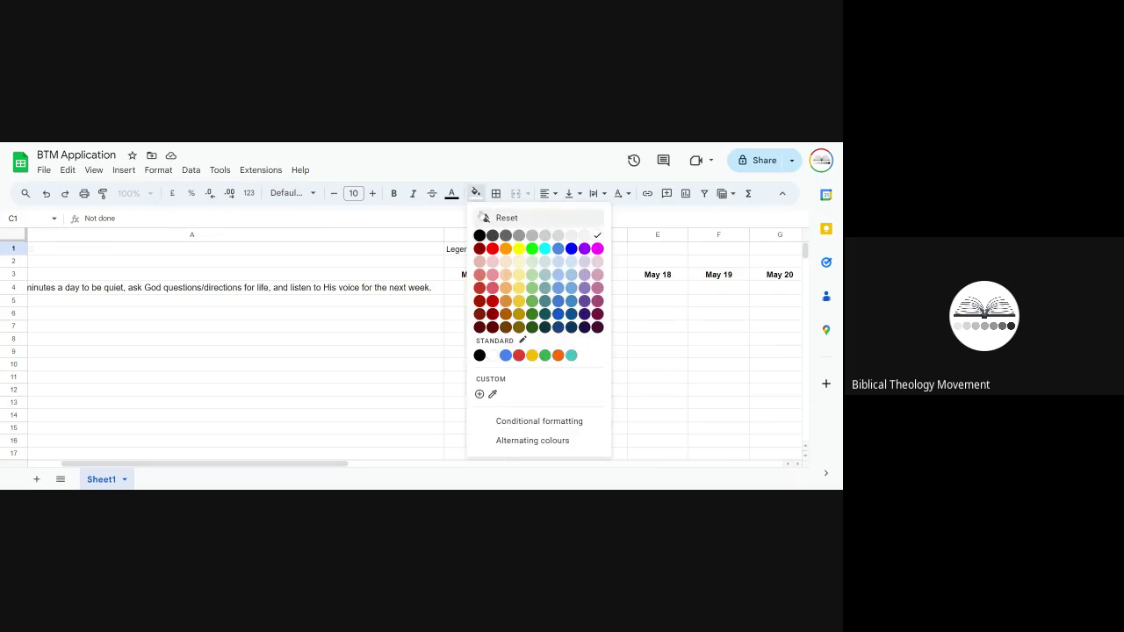
pyautogui.click(479, 248)
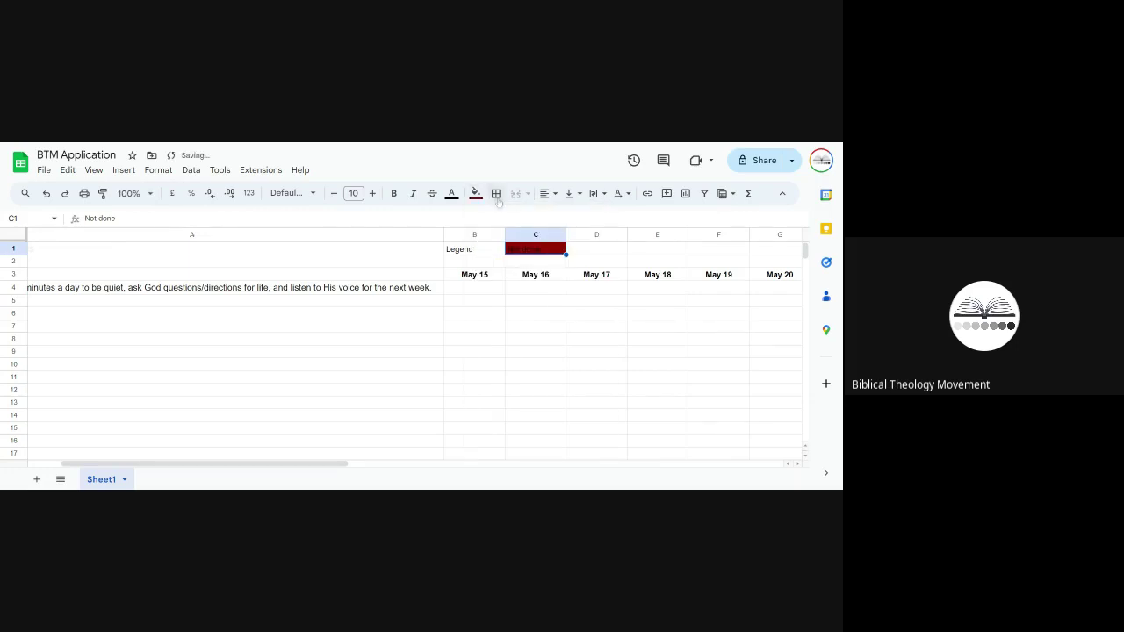
pyautogui.click(453, 194)
pyautogui.click(568, 235)
# Step: Enter 'Done' in D1 with a light-blue fill
pyautogui.click(585, 249)
pyautogui.click(475, 193)
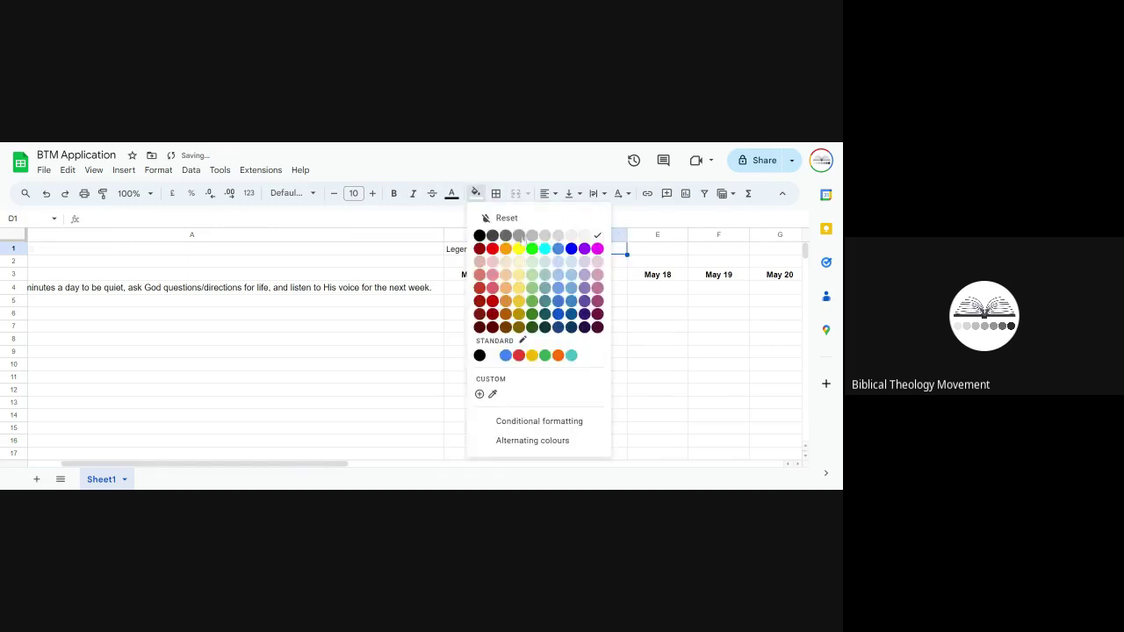
pyautogui.click(572, 266)
pyautogui.write('Done')
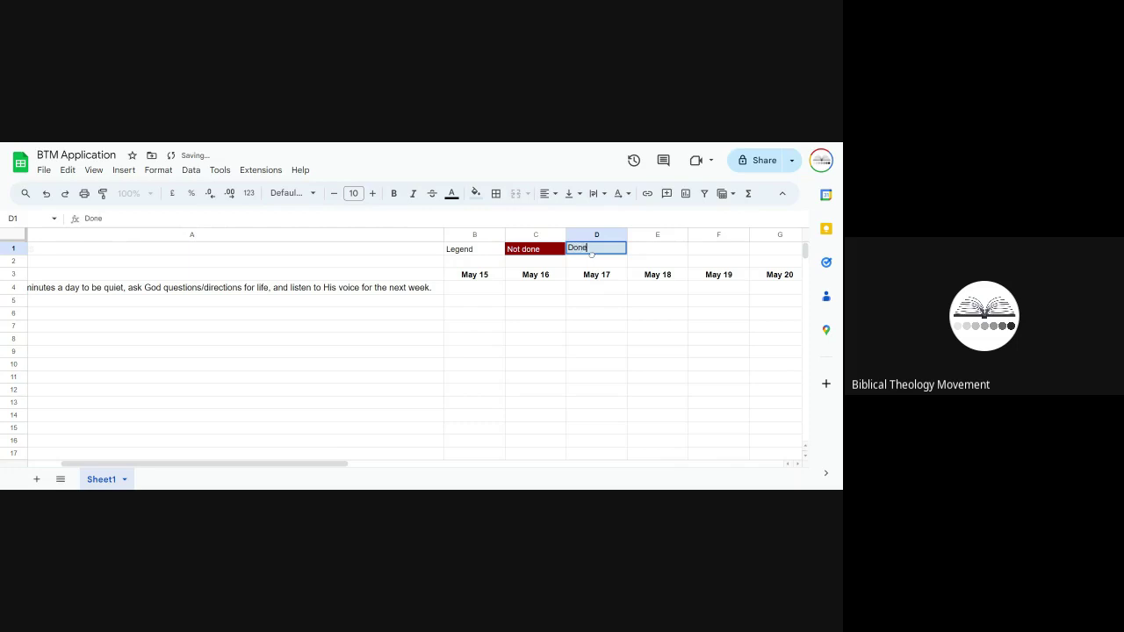
pyautogui.click(603, 294)
# Step: Make the Not done and Done legend entries bold
pyautogui.click(595, 253)
pyautogui.click(533, 251)
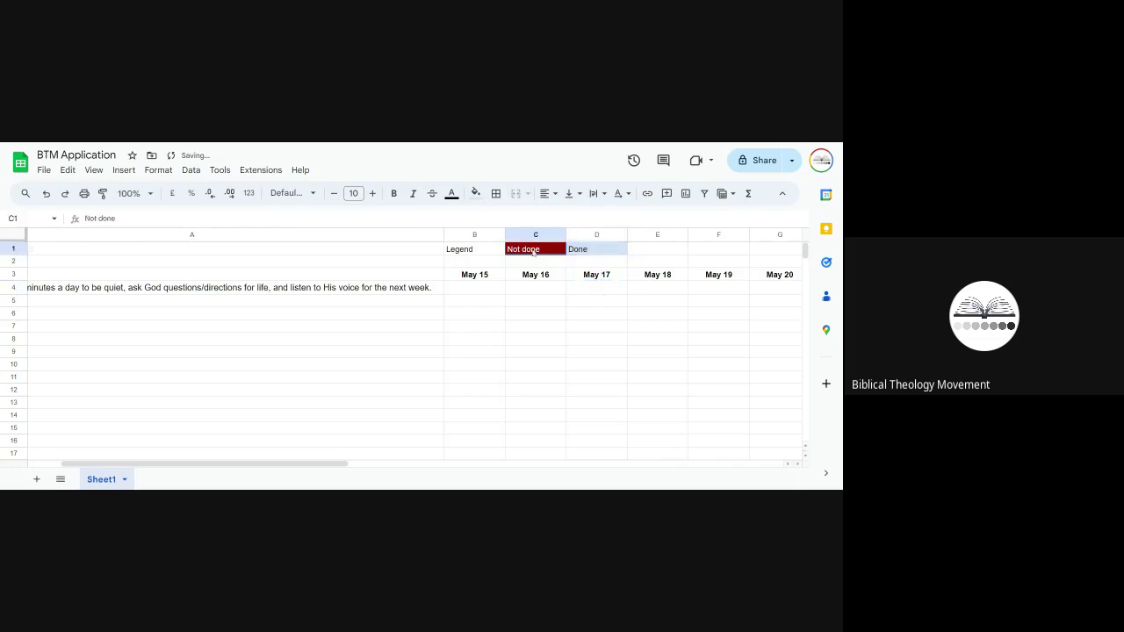
pyautogui.moveTo(533, 251); pyautogui.dragTo(589, 252)
pyautogui.hotkey('ctrl', 'b')
pyautogui.click(489, 253)
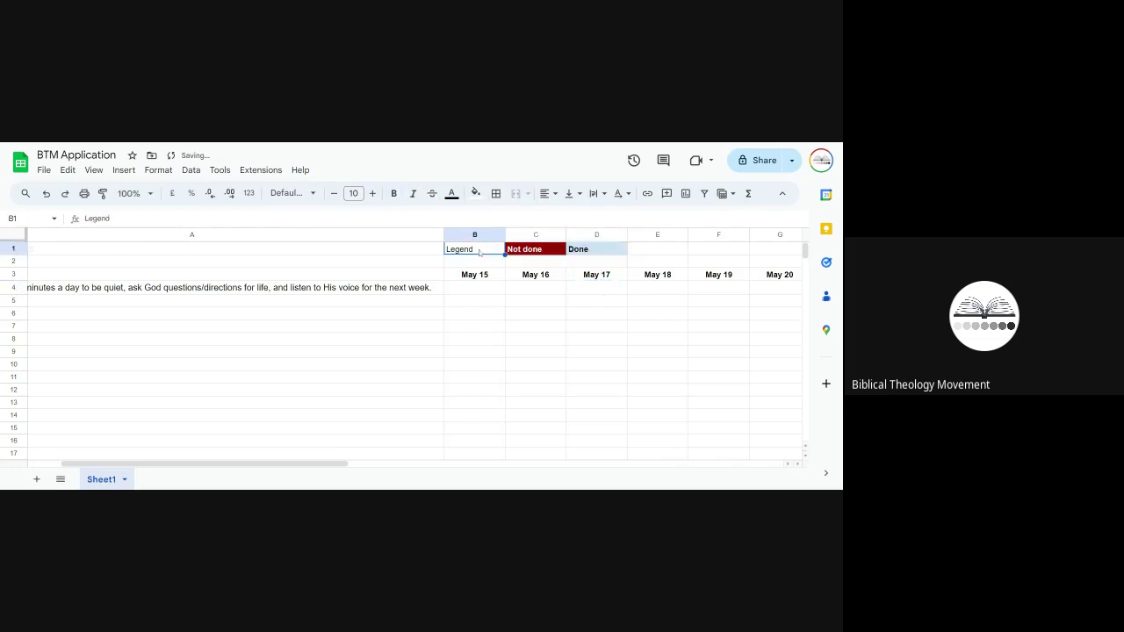
pyautogui.click(462, 351)
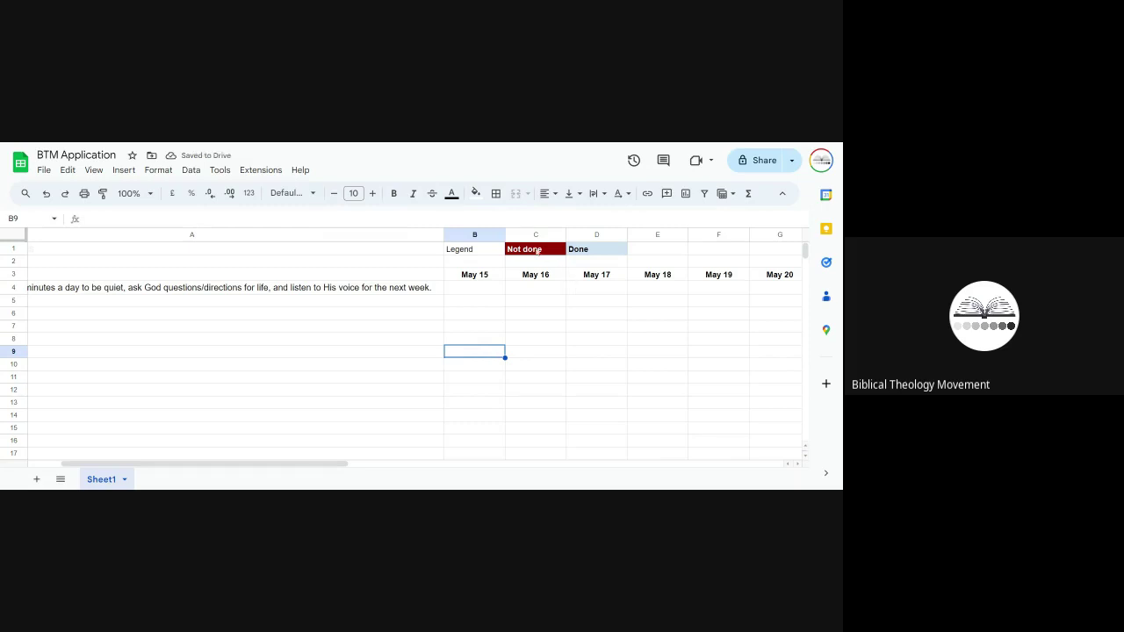
# Step: Move Done into C2 and Not done into B2
pyautogui.click(563, 250)
pyautogui.click(572, 254)
pyautogui.hotkey('ctrl', 'x')
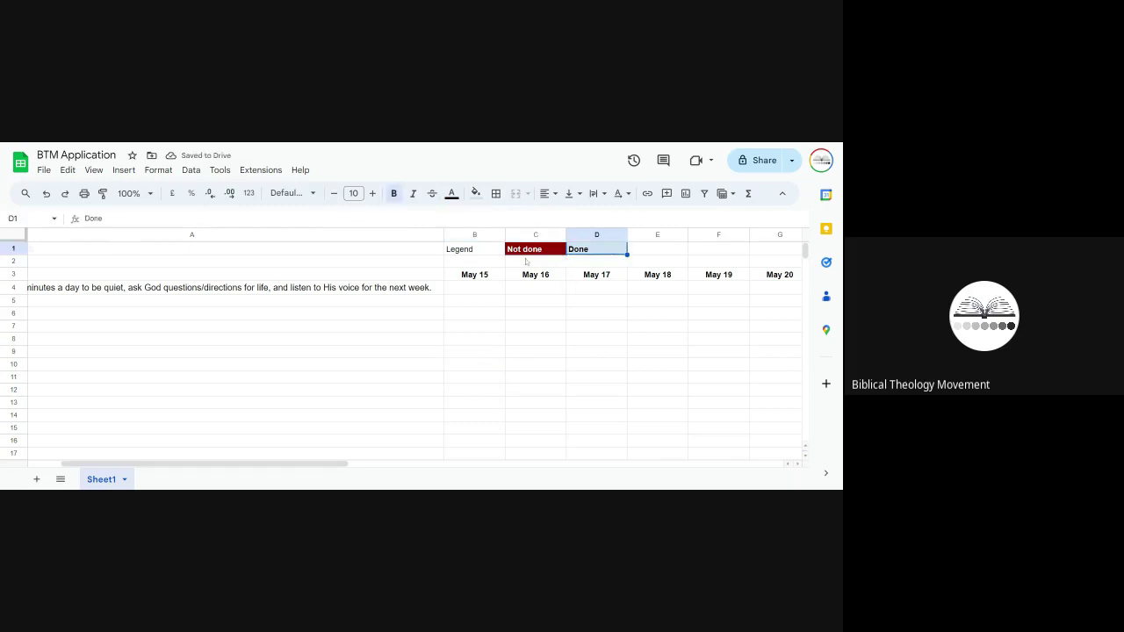
pyautogui.click(534, 262)
pyautogui.hotkey('ctrl', 'v')
pyautogui.click(525, 251)
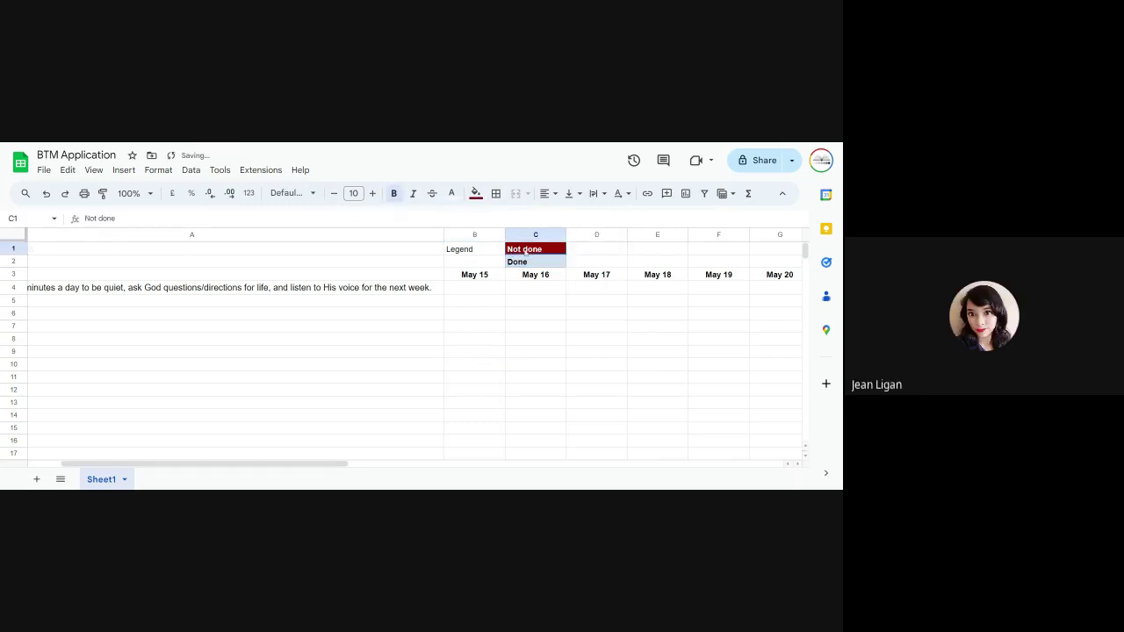
pyautogui.hotkey('ctrl', 'x')
pyautogui.click(496, 262)
pyautogui.hotkey('ctrl', 'v')
pyautogui.click(527, 313)
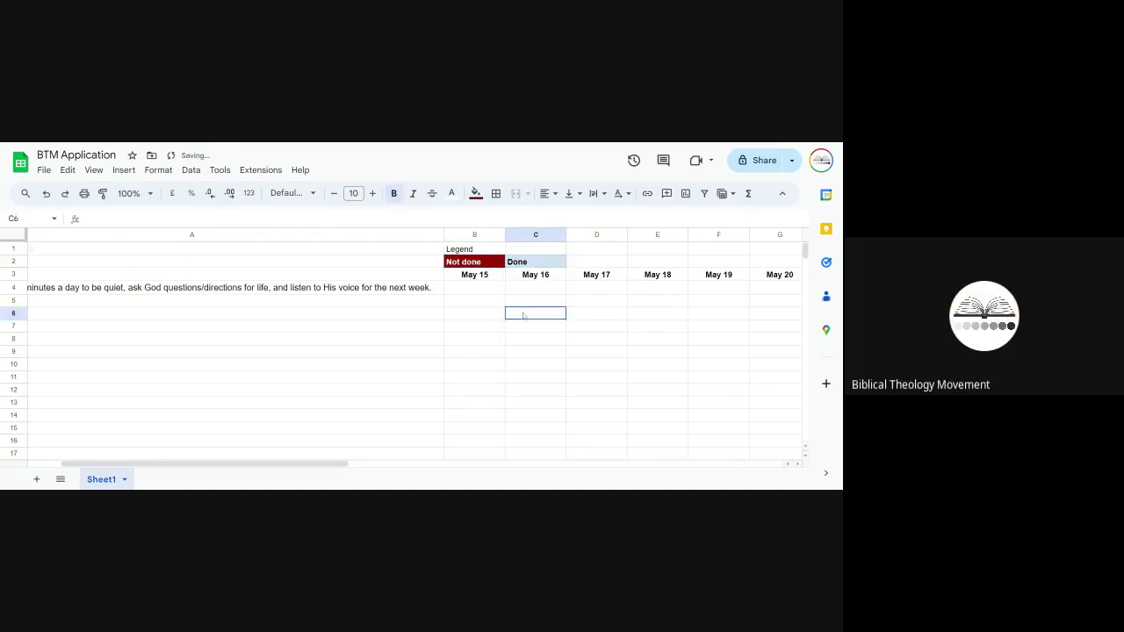
# Step: Copy the Not done/Done pair and drag Done back up into C1
pyautogui.click(477, 252)
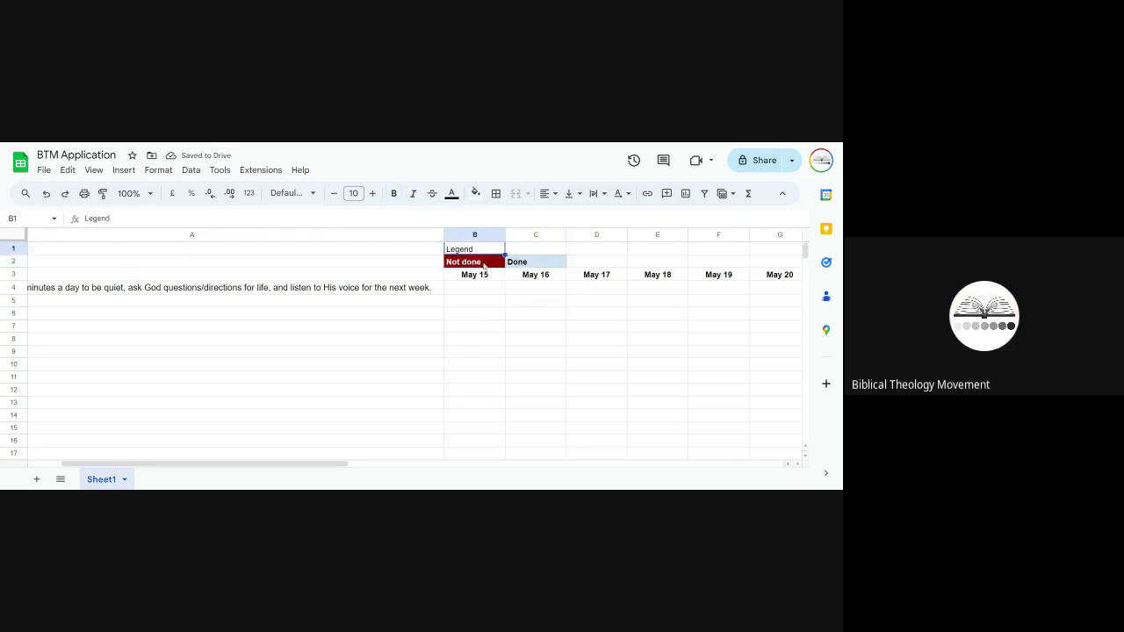
pyautogui.moveTo(474, 262); pyautogui.dragTo(524, 262)
pyautogui.hotkey('ctrl', 'c')
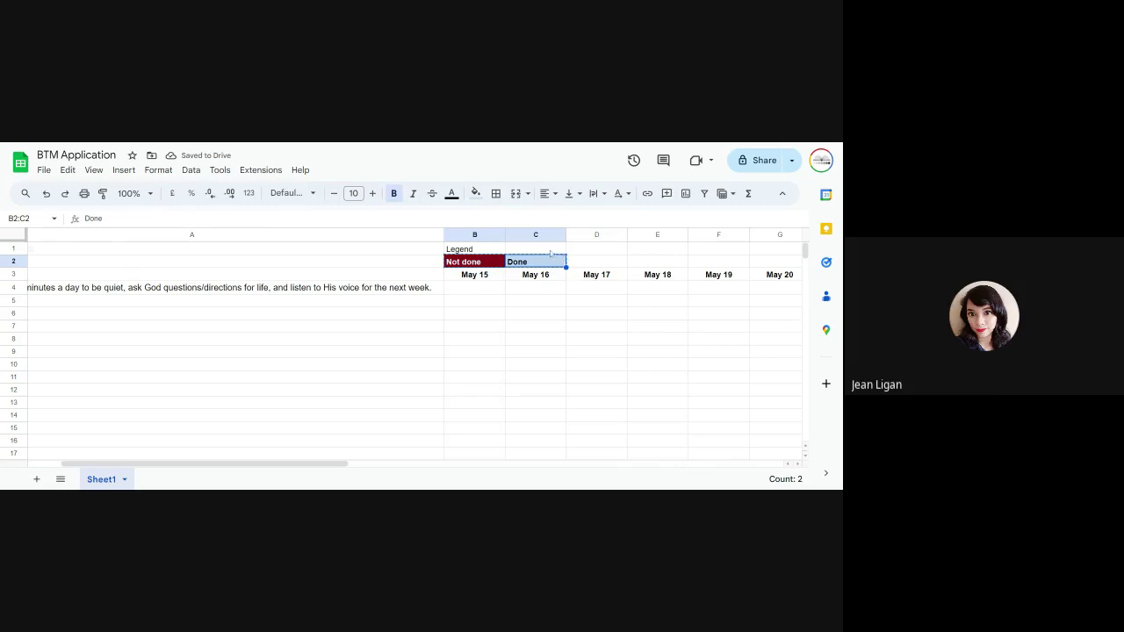
pyautogui.click(547, 252)
pyautogui.click(541, 262)
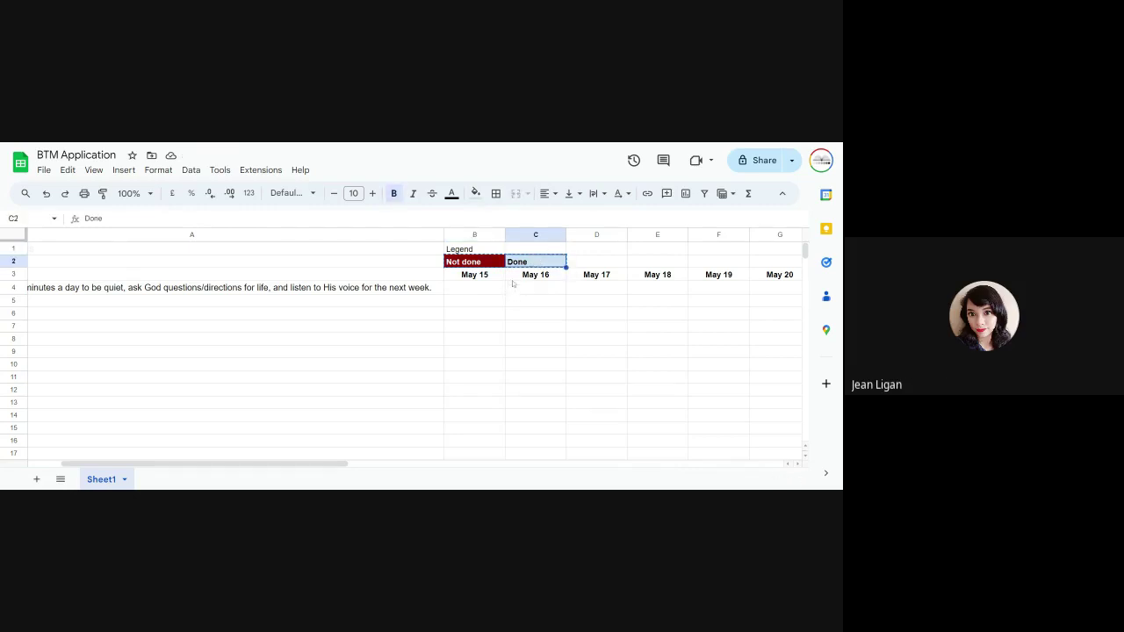
pyautogui.moveTo(527, 267); pyautogui.dragTo(588, 251)
pyautogui.press('Left')
pyautogui.press('Down')
pyautogui.hscroll(2, 531, 291)
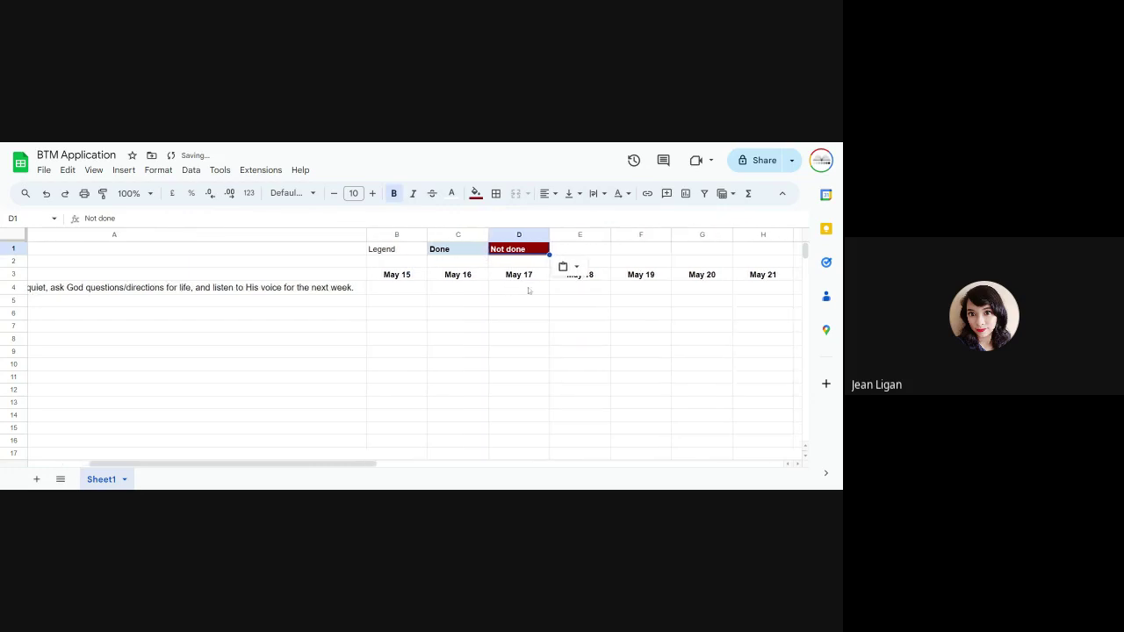
# Step: Copy the member's name and commitment rows into rows 6–7
pyautogui.hscroll(-3, 529, 290)
pyautogui.click(16, 274)
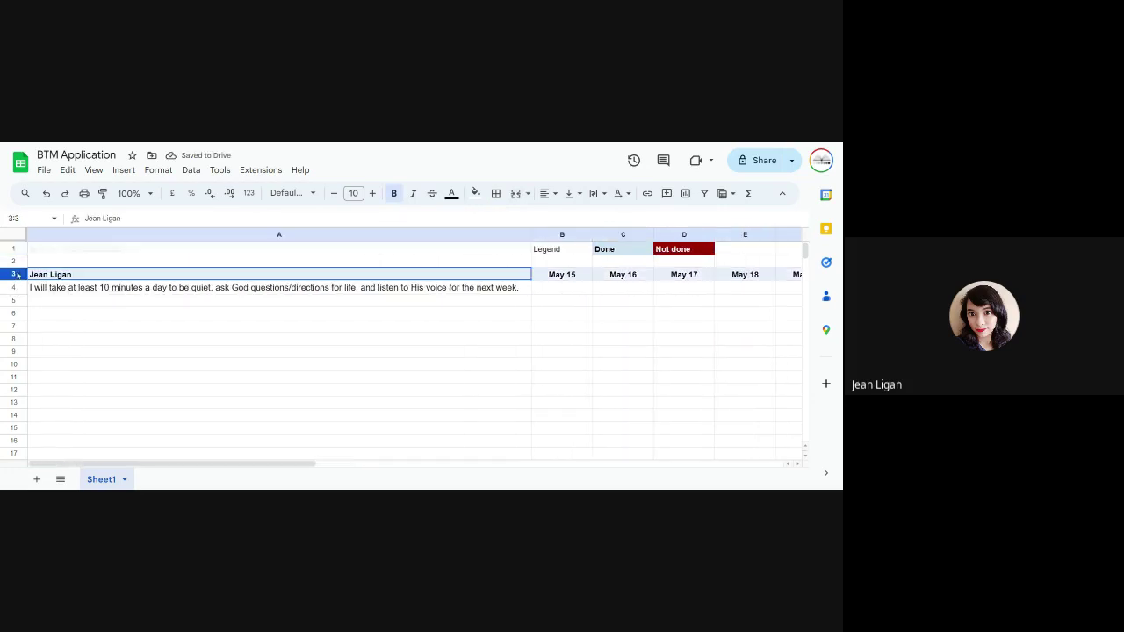
pyautogui.moveTo(16, 275); pyautogui.dragTo(16, 287)
pyautogui.hotkey('ctrl', 'c')
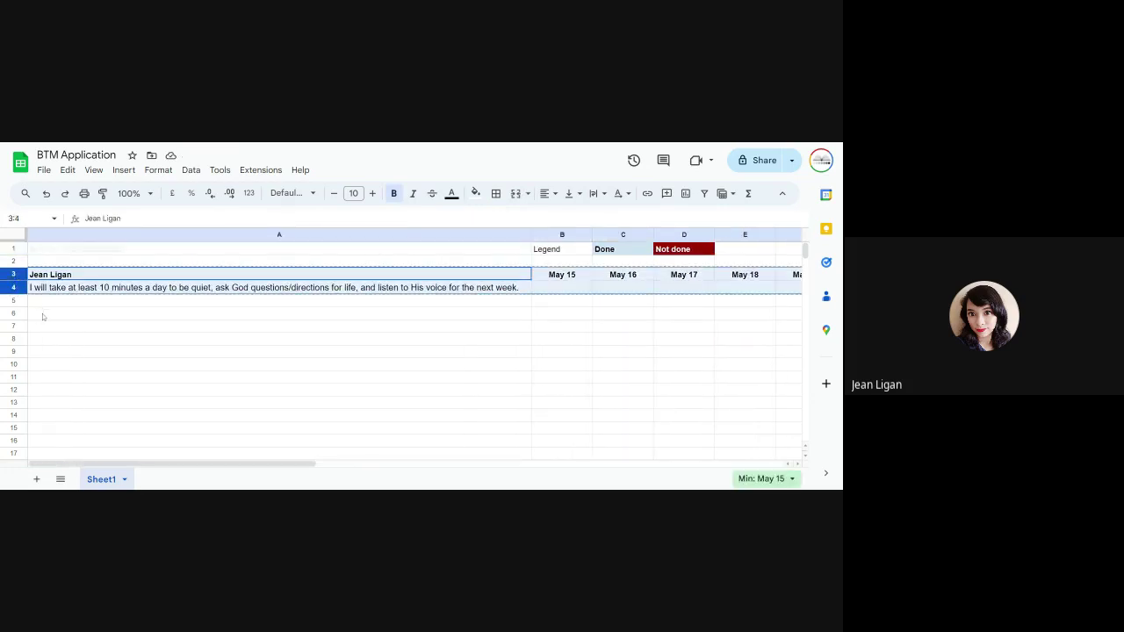
pyautogui.click(42, 313)
pyautogui.hotkey('ctrl', 'v')
# Step: Move the May 14, 2024 EXEGESIS title from A1 to A5
pyautogui.click(72, 251)
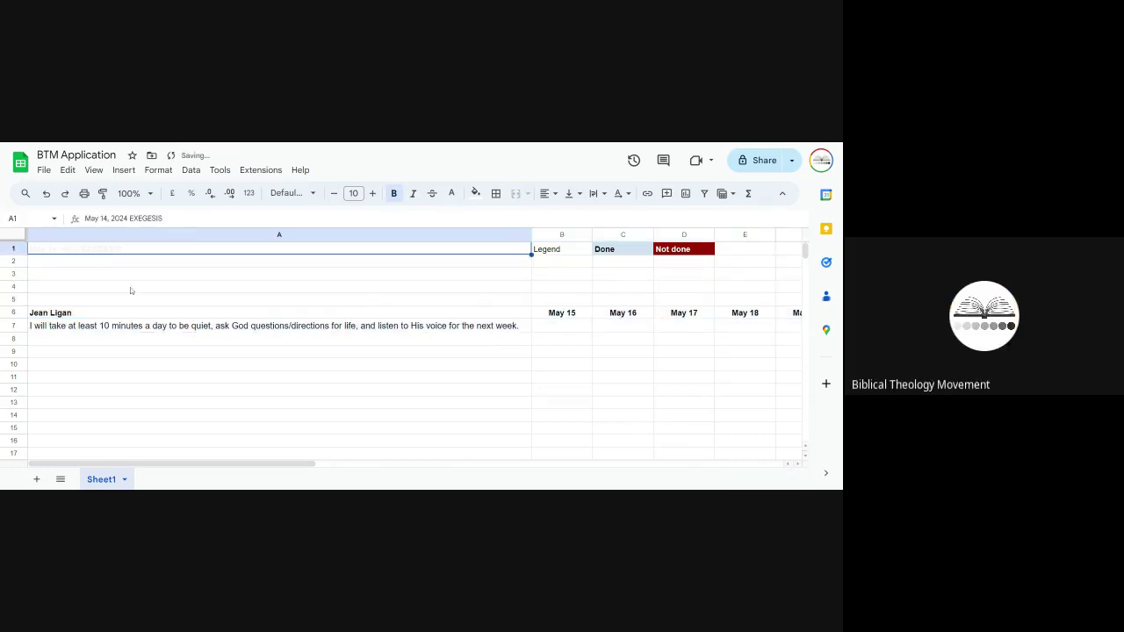
pyautogui.click(130, 291)
pyautogui.click(105, 256)
pyautogui.hotkey('ctrl', 'x')
pyautogui.click(102, 300)
pyautogui.hotkey('ctrl', 'v')
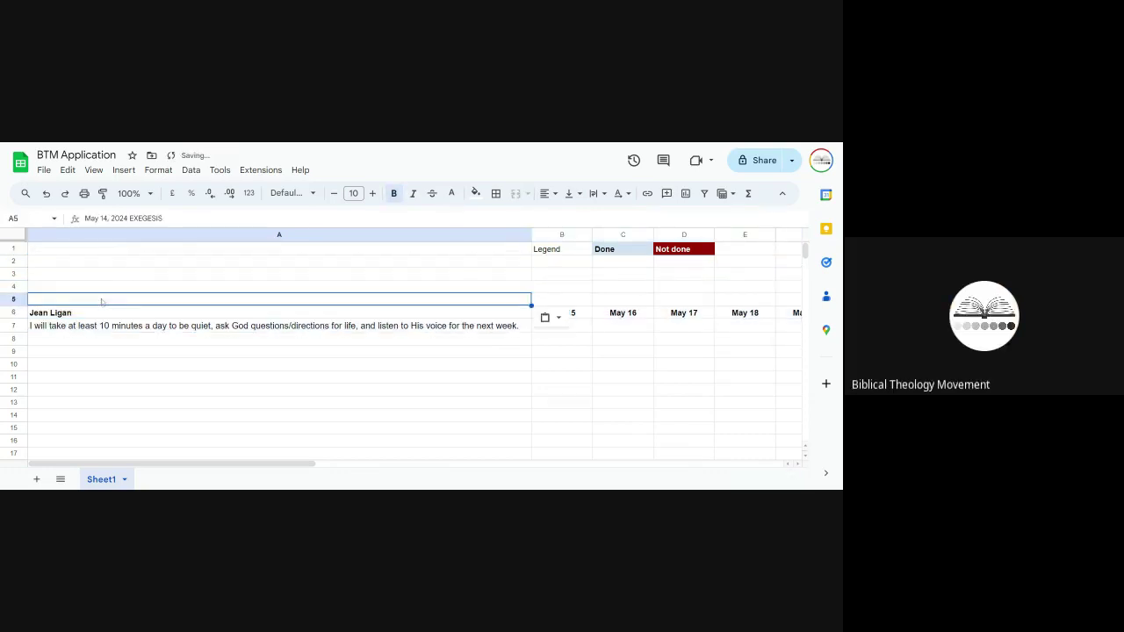
# Step: Place the EXEGESIS heading in row 4 and fill it black
pyautogui.click(93, 290)
pyautogui.hotkey('ctrl', 'x')
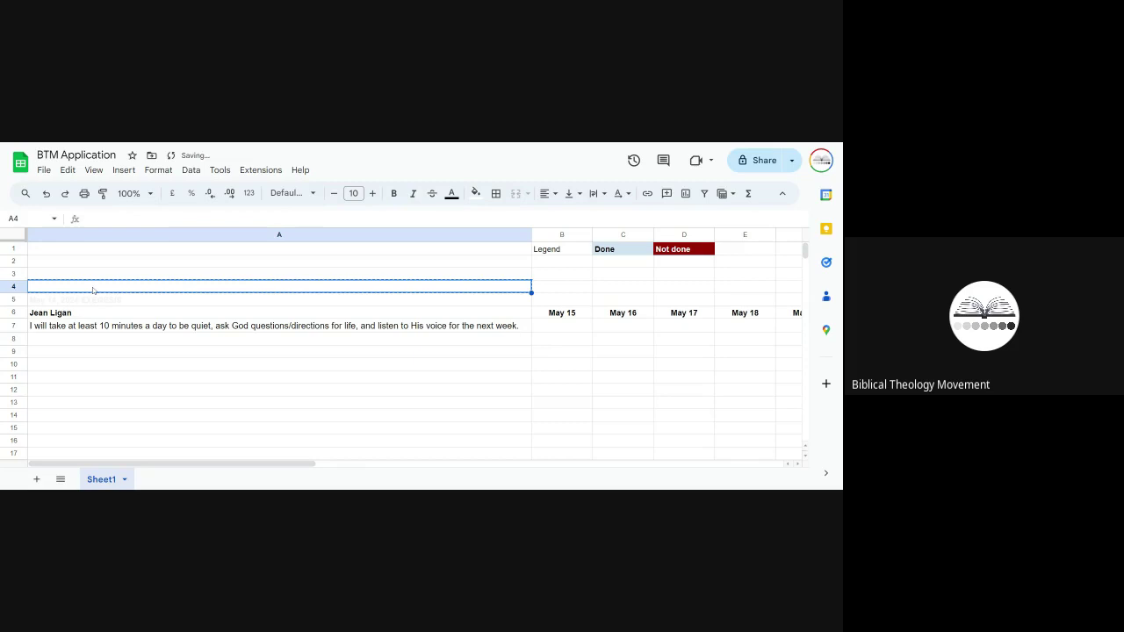
pyautogui.hotkey('ctrl', 'v')
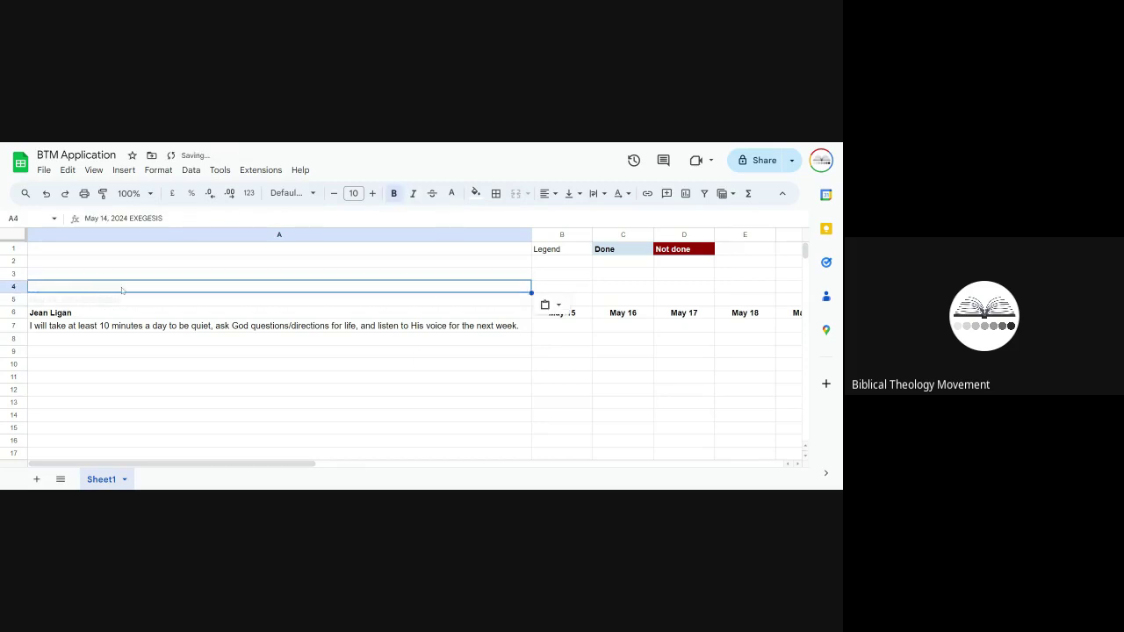
pyautogui.click(123, 291)
pyautogui.click(476, 193)
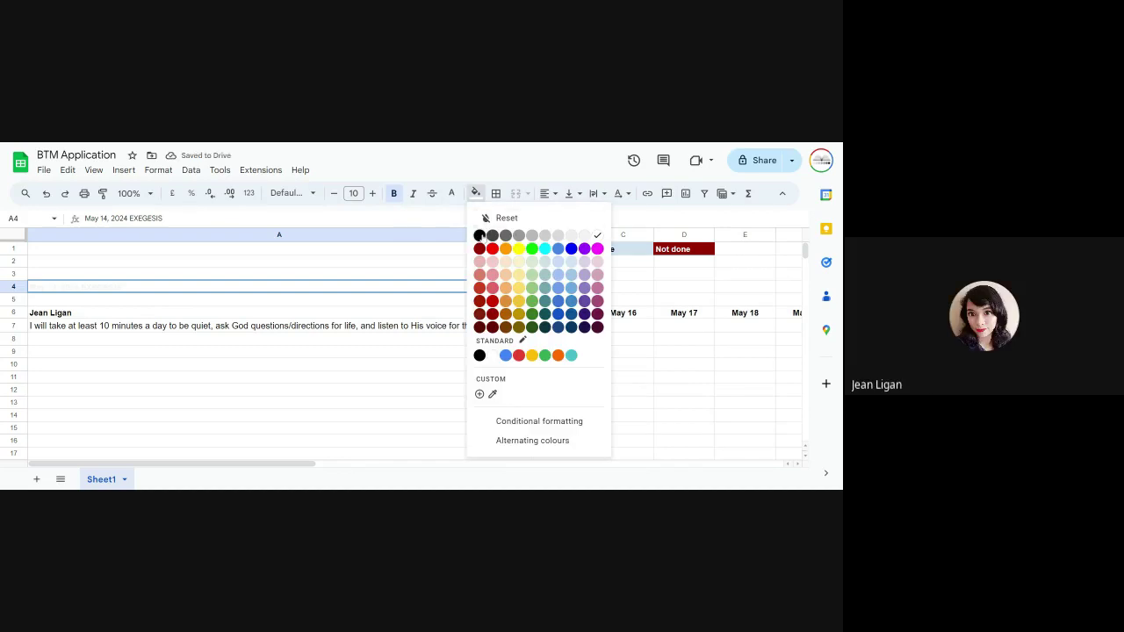
pyautogui.click(480, 235)
pyautogui.click(376, 313)
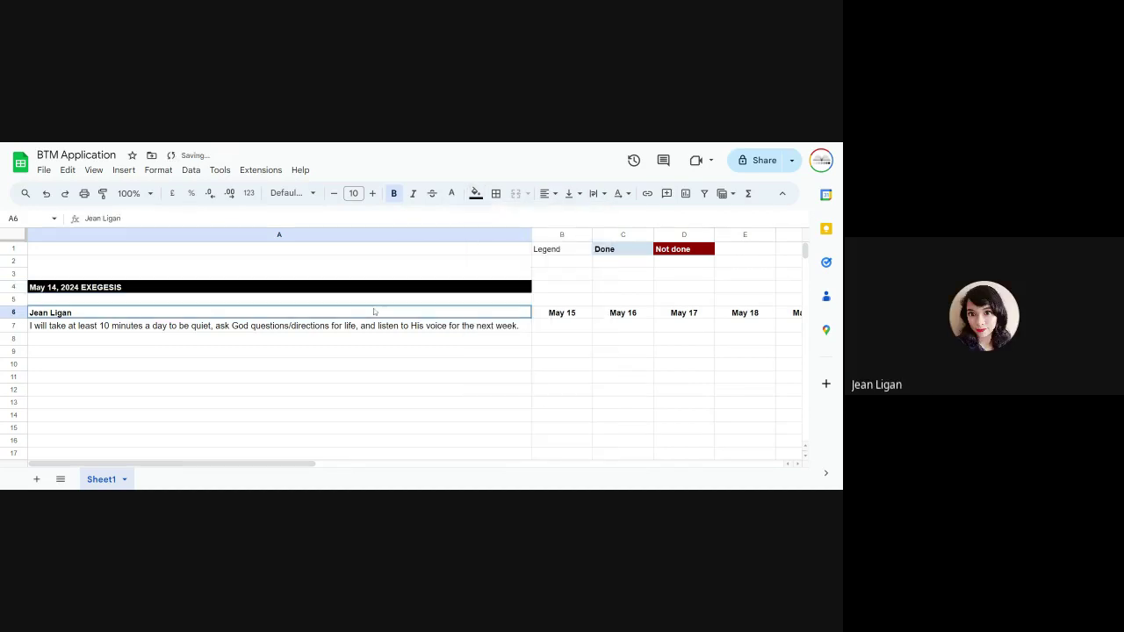
# Step: Move Legend into A1 and the Done and Not done labels into row 2
pyautogui.click(575, 255)
pyautogui.hotkey('ctrl', 'c')
pyautogui.click(251, 249)
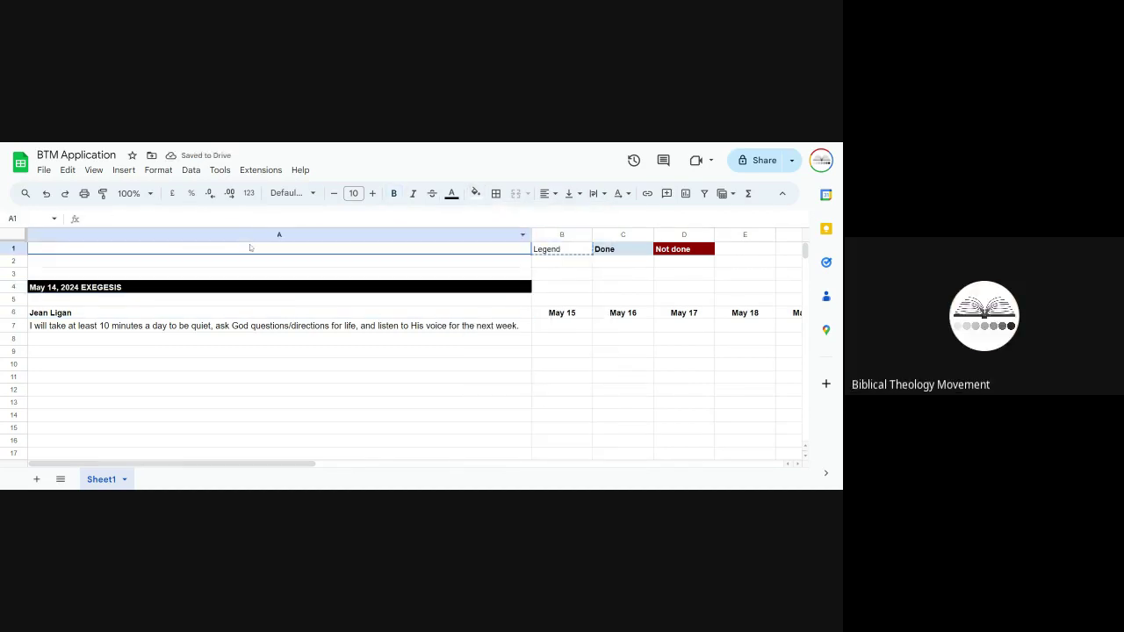
pyautogui.hotkey('ctrl', 'v')
pyautogui.moveTo(598, 252); pyautogui.dragTo(681, 252)
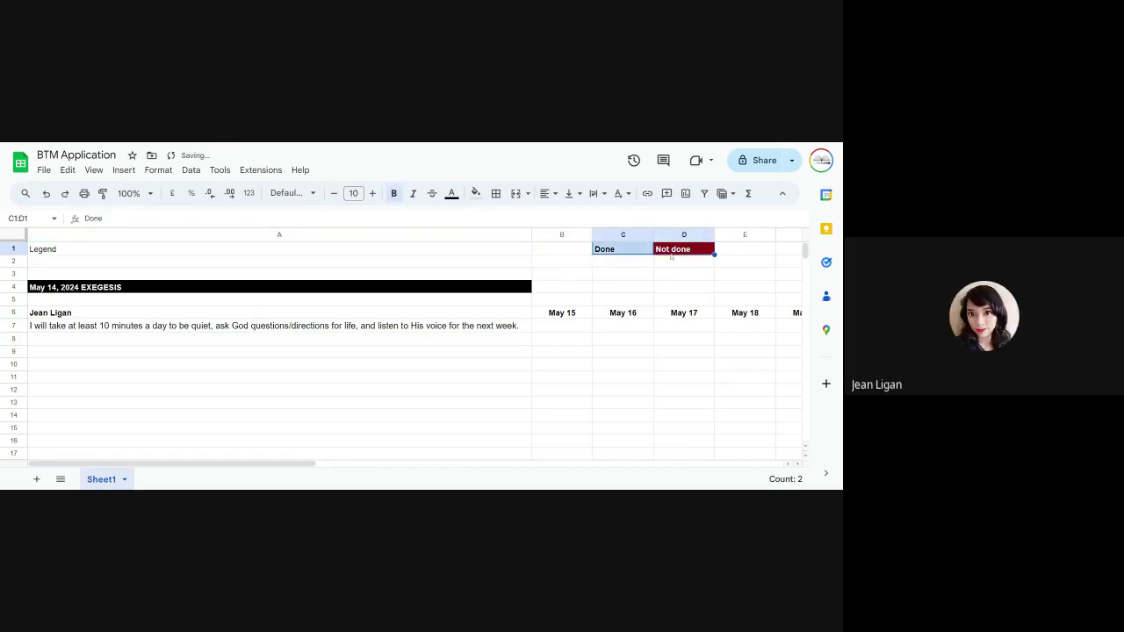
pyautogui.hotkey('ctrl', 'x')
pyautogui.click(220, 263)
pyautogui.hotkey('ctrl', 'v')
pyautogui.click(515, 284)
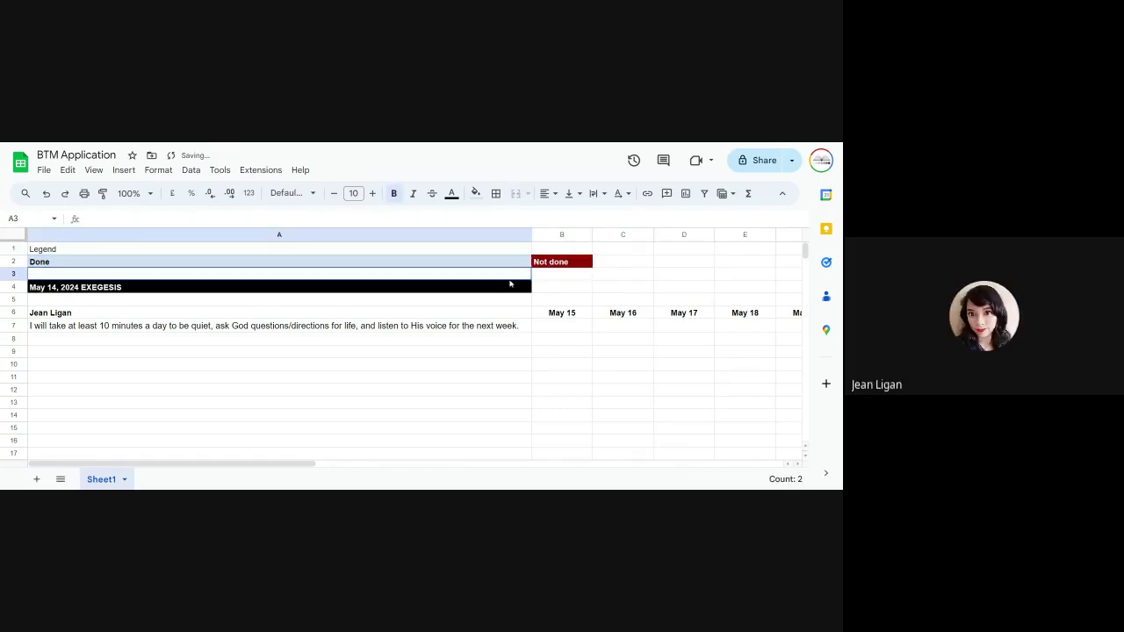
# Step: Move the Not done label into A3, below Done
pyautogui.click(562, 261)
pyautogui.hotkey('ctrl', 'c')
pyautogui.click(334, 273)
pyautogui.hotkey('ctrl', 'v')
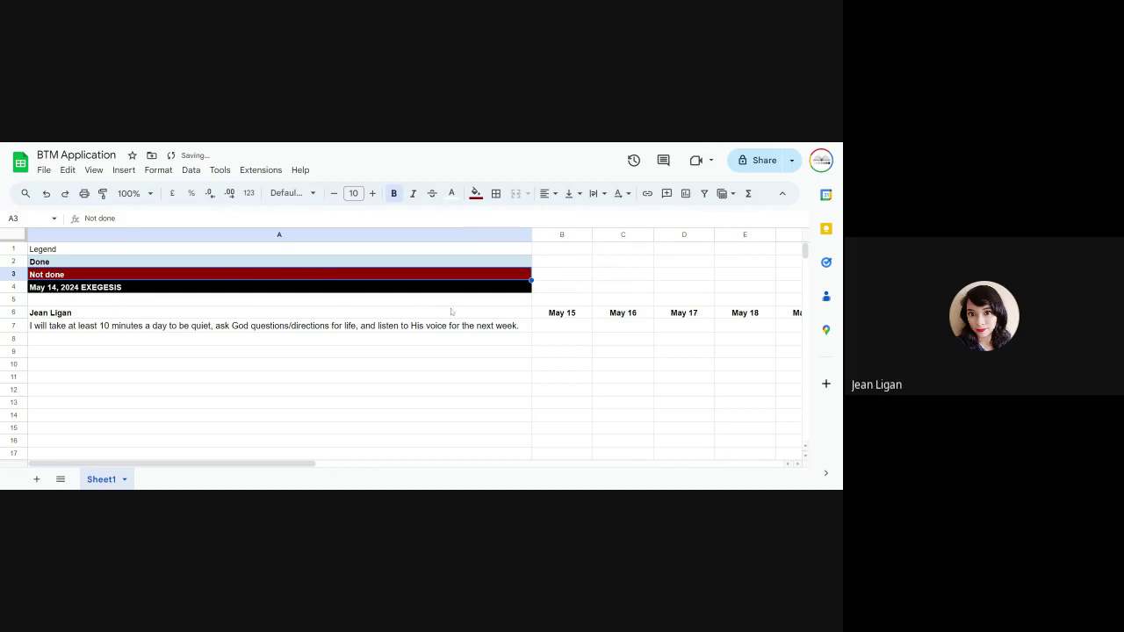
pyautogui.click(453, 312)
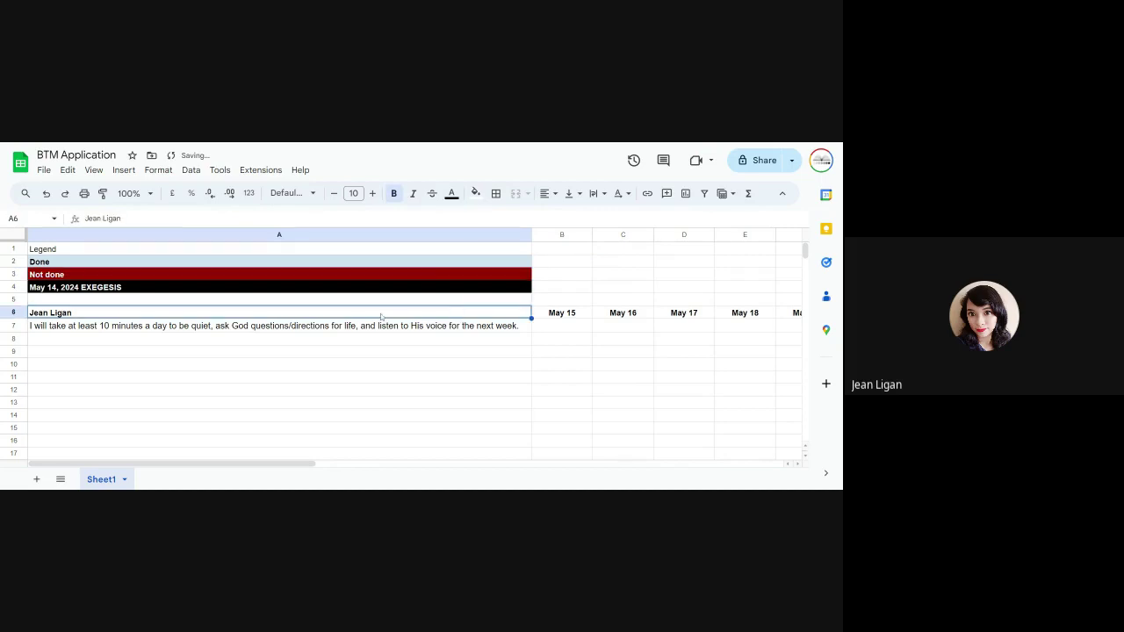
# Step: Move the black EXEGESIS heading down into row 5, leaving row 4 empty
pyautogui.hotkey('ctrl', 'z')
pyautogui.hotkey('ctrl', 'y')
pyautogui.click(242, 303)
pyautogui.click(224, 288)
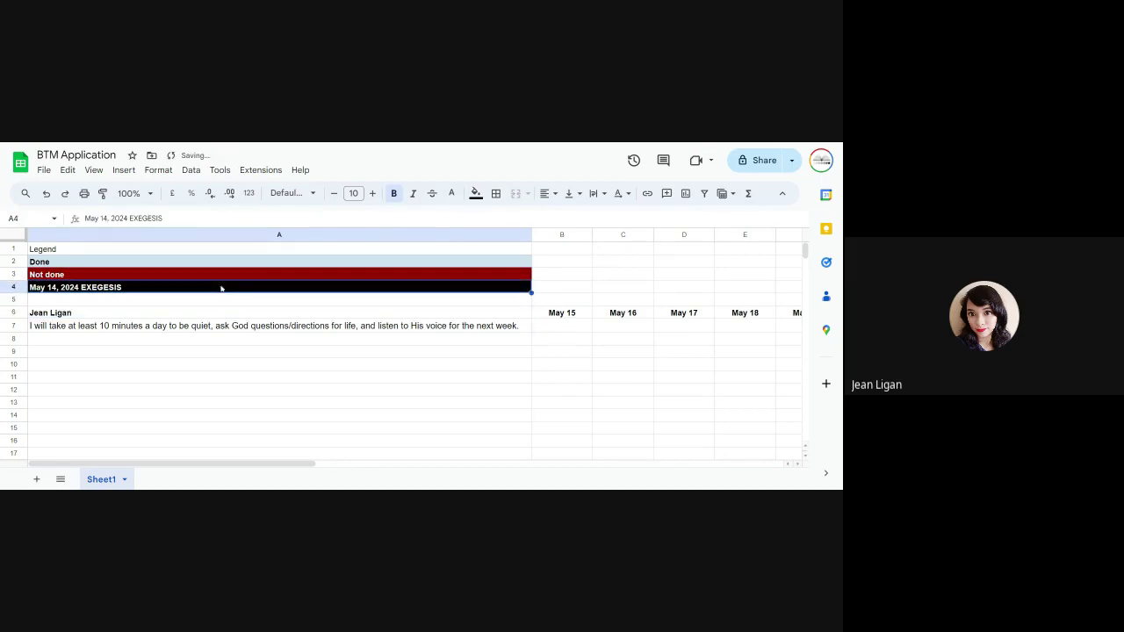
pyautogui.hotkey('ctrl', 'c')
pyautogui.click(240, 302)
pyautogui.hotkey('ctrl', 'v')
pyautogui.click(211, 351)
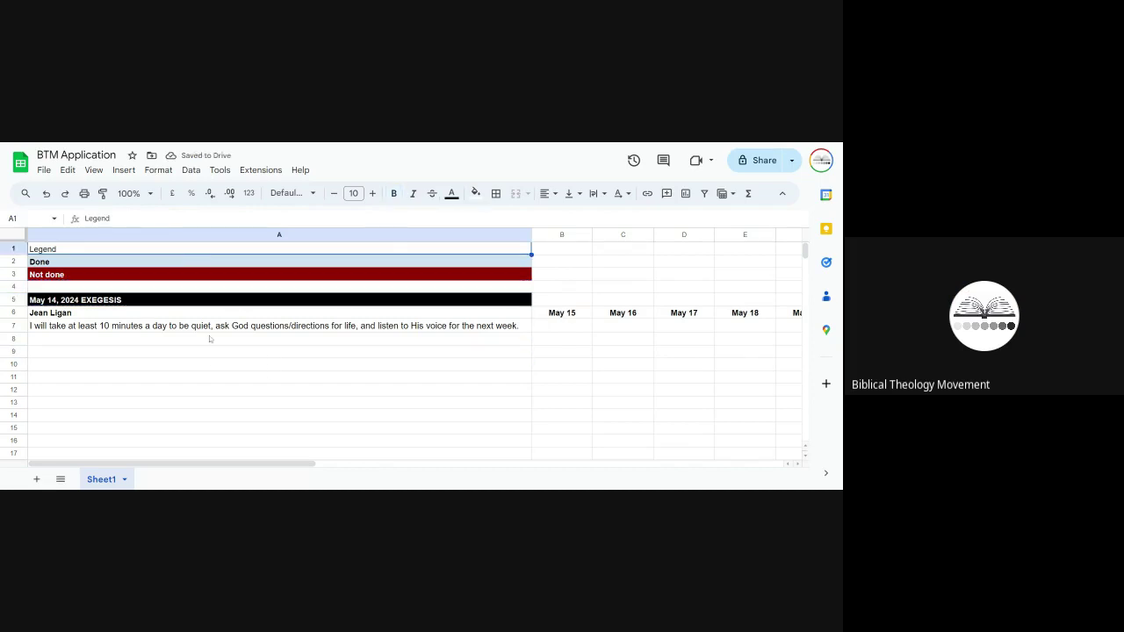
# Step: Copy the Done legend cell and select the commitment's May 15 cell
pyautogui.click(421, 365)
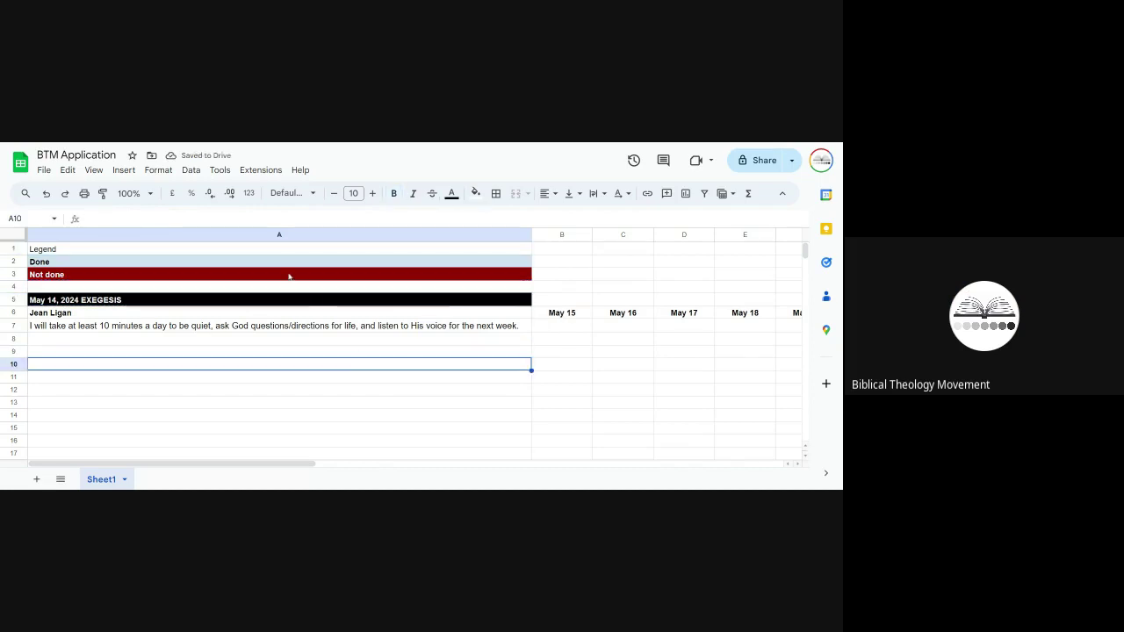
pyautogui.moveTo(268, 250); pyautogui.dragTo(270, 265)
pyautogui.click(306, 368)
pyautogui.click(234, 354)
pyautogui.scroll(-1, 354, 377)
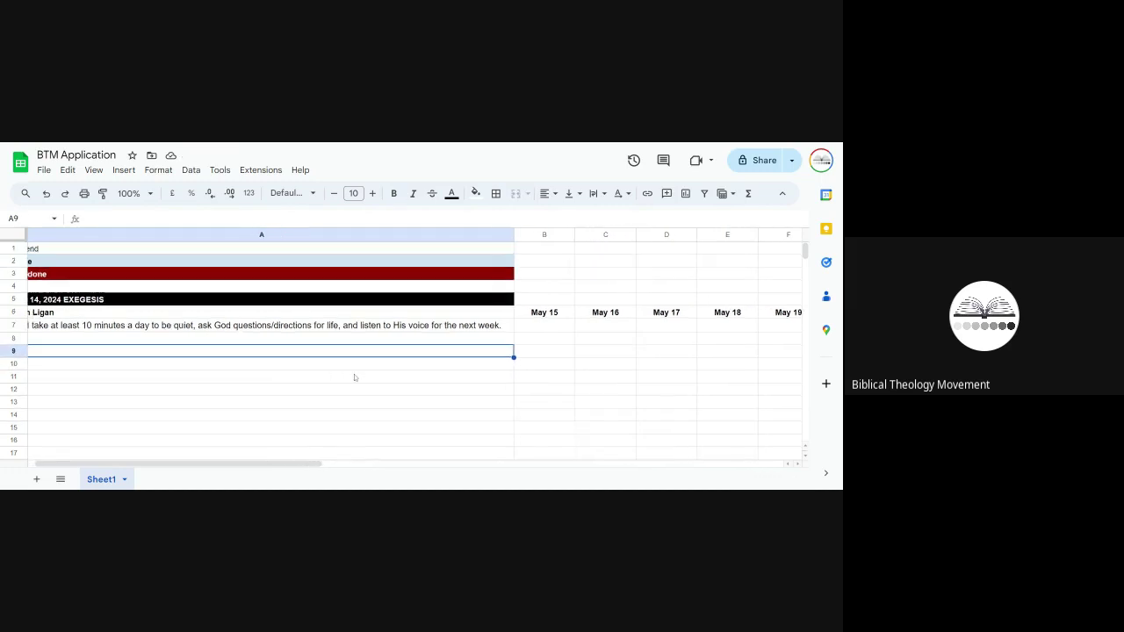
pyautogui.click(257, 255)
pyautogui.hotkey('ctrl', 'c')
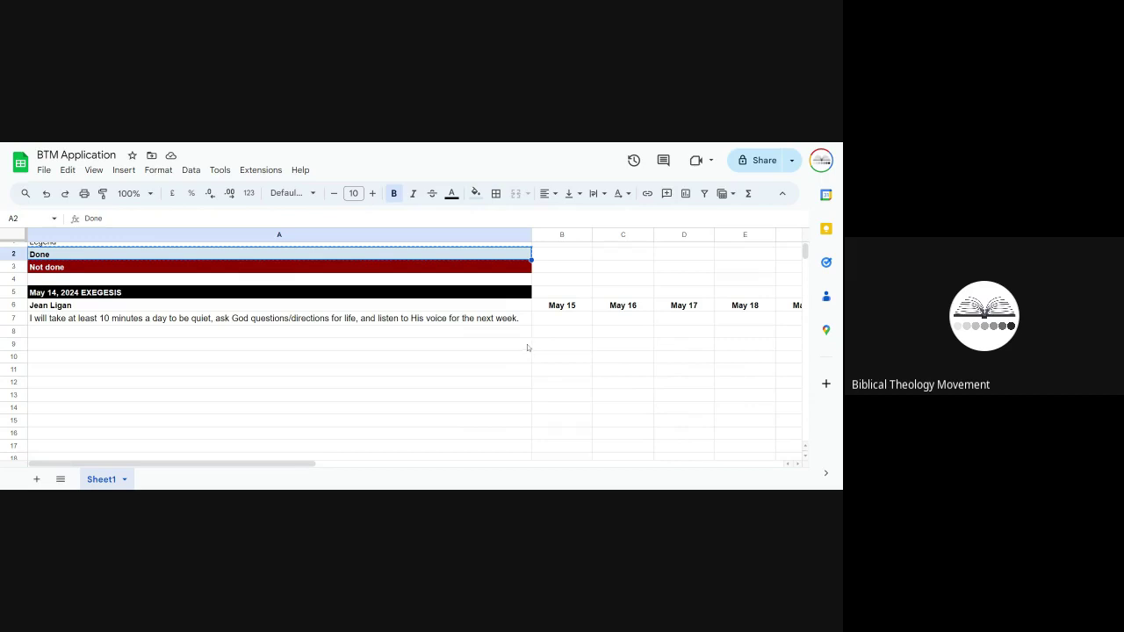
pyautogui.click(567, 321)
pyautogui.hotkey('ctrl', 'v')
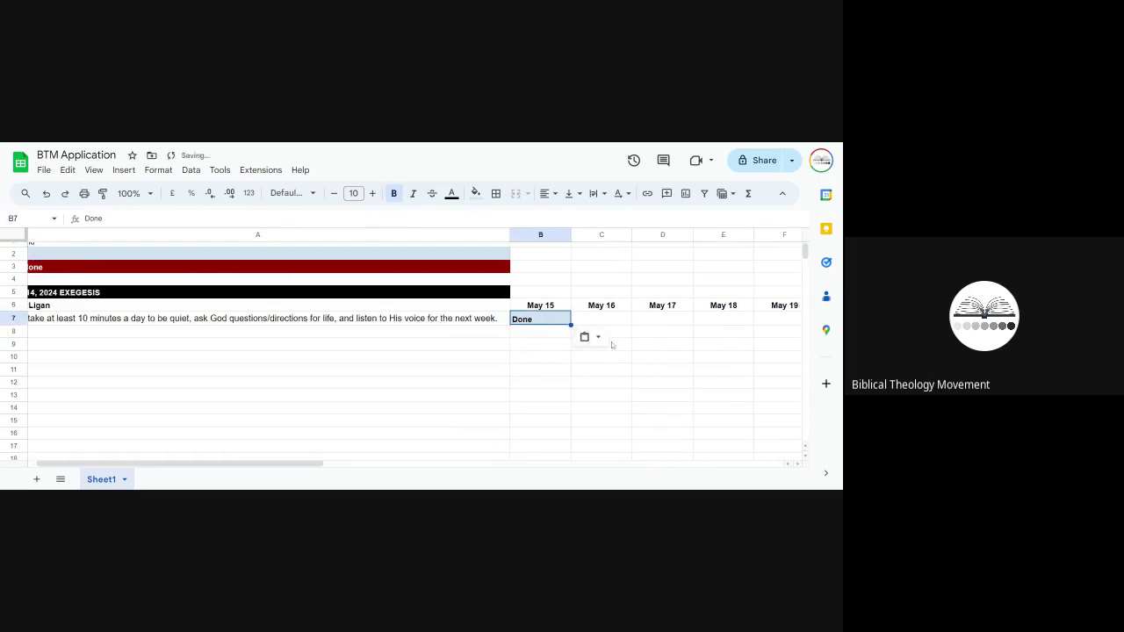
pyautogui.click(609, 321)
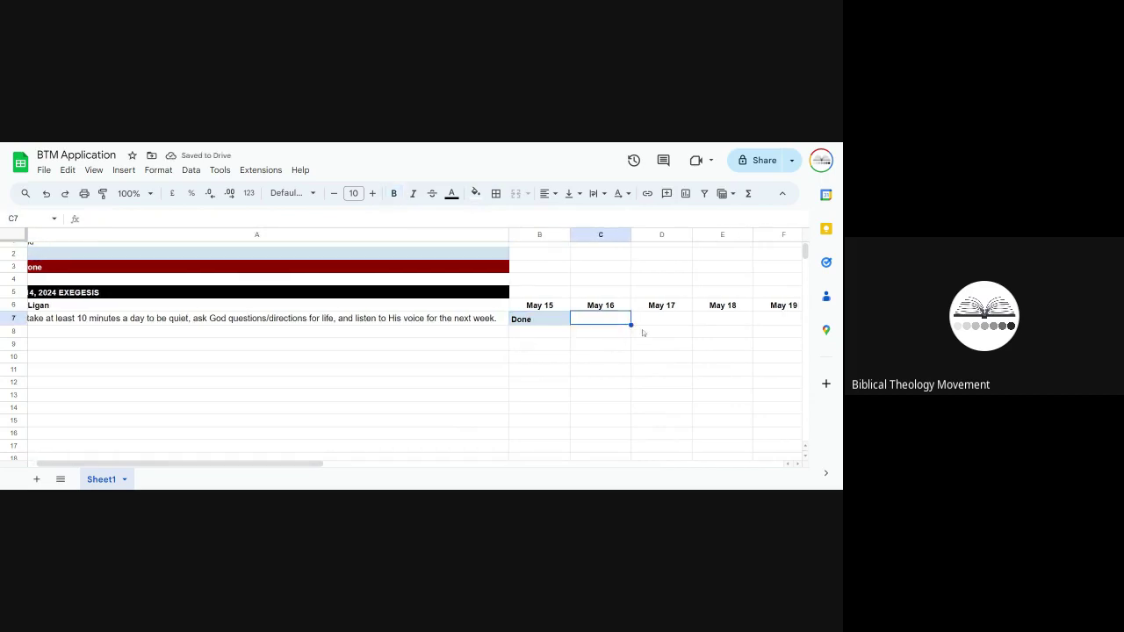
pyautogui.hotkey('ctrl', 'v')
pyautogui.click(661, 321)
pyautogui.hotkey('ctrl', 'v')
pyautogui.hscroll(2, 719, 362)
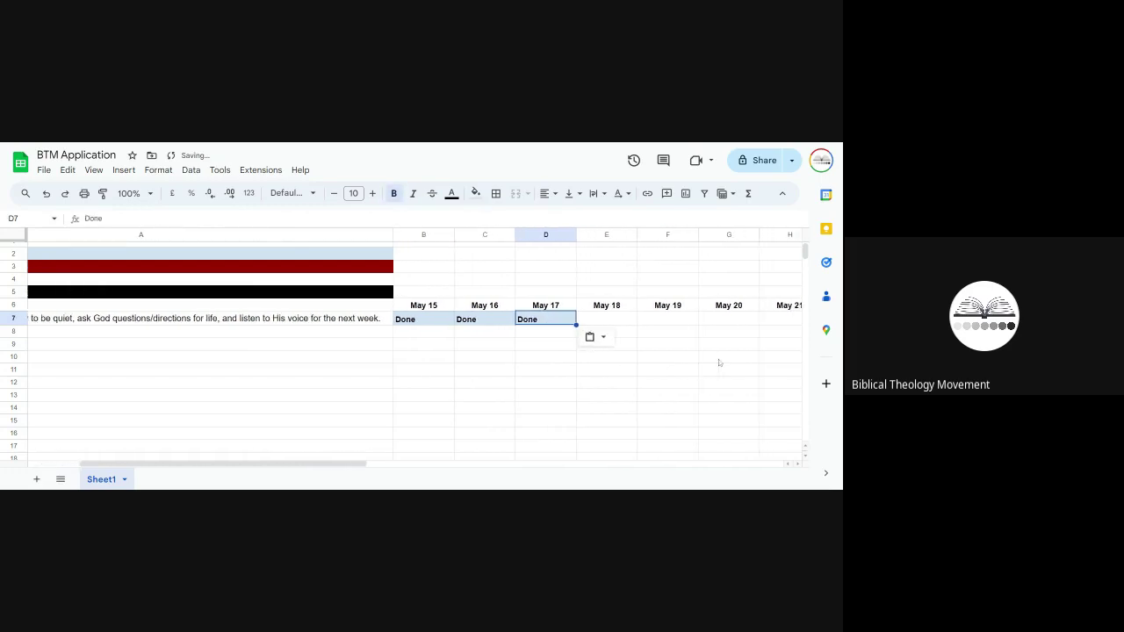
pyautogui.click(591, 337)
pyautogui.click(605, 320)
pyautogui.hotkey('ctrl', 'v')
pyautogui.click(677, 311)
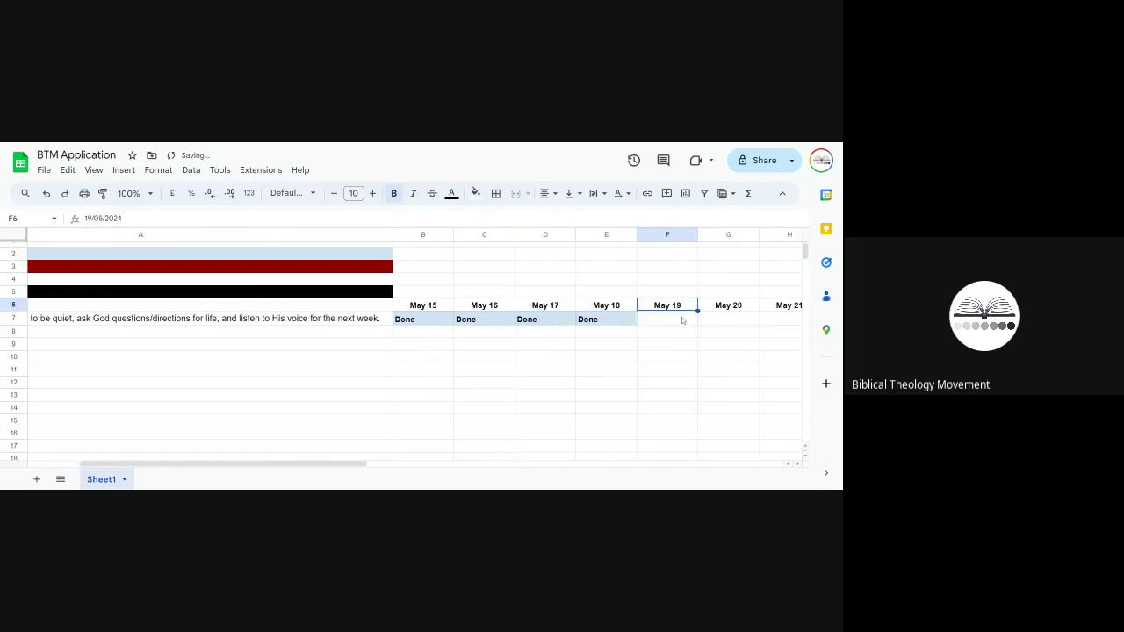
pyautogui.click(682, 319)
pyautogui.hotkey('ctrl', 'v')
pyautogui.press('Right')
pyautogui.hotkey('ctrl', 'v')
pyautogui.hotkey('ctrl', 'z')
pyautogui.hotkey('ctrl', 'z')
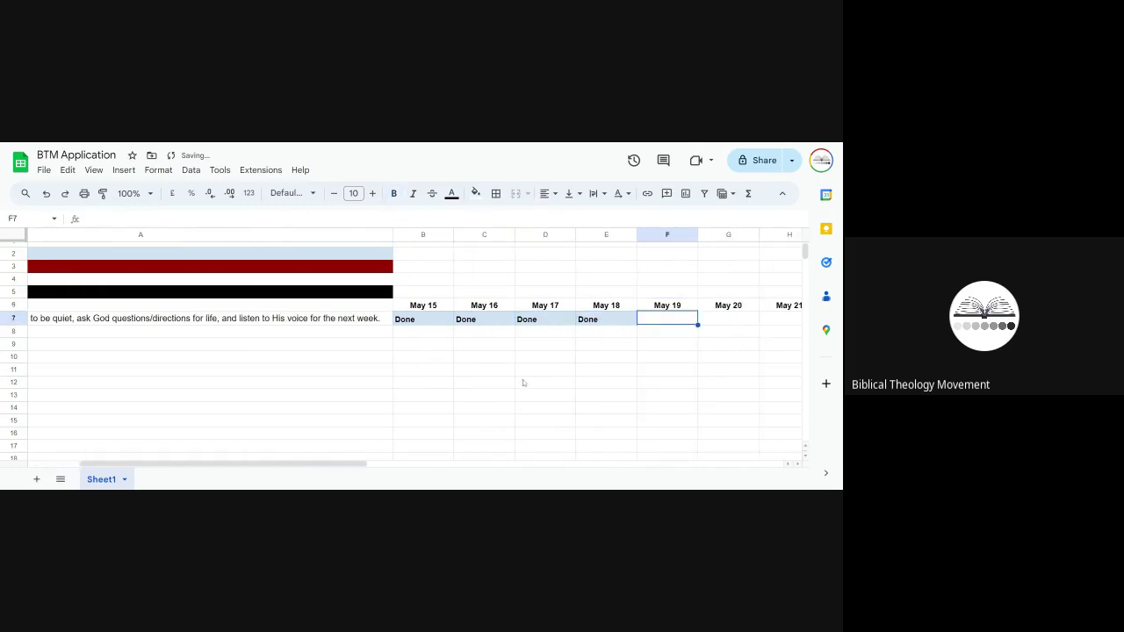
pyautogui.hotkey('ctrl', 'z')
pyautogui.hotkey('ctrl', 'z')
pyautogui.hotkey('ctrl', 'z')
pyautogui.hotkey('ctrl', 'z')
pyautogui.click(356, 267)
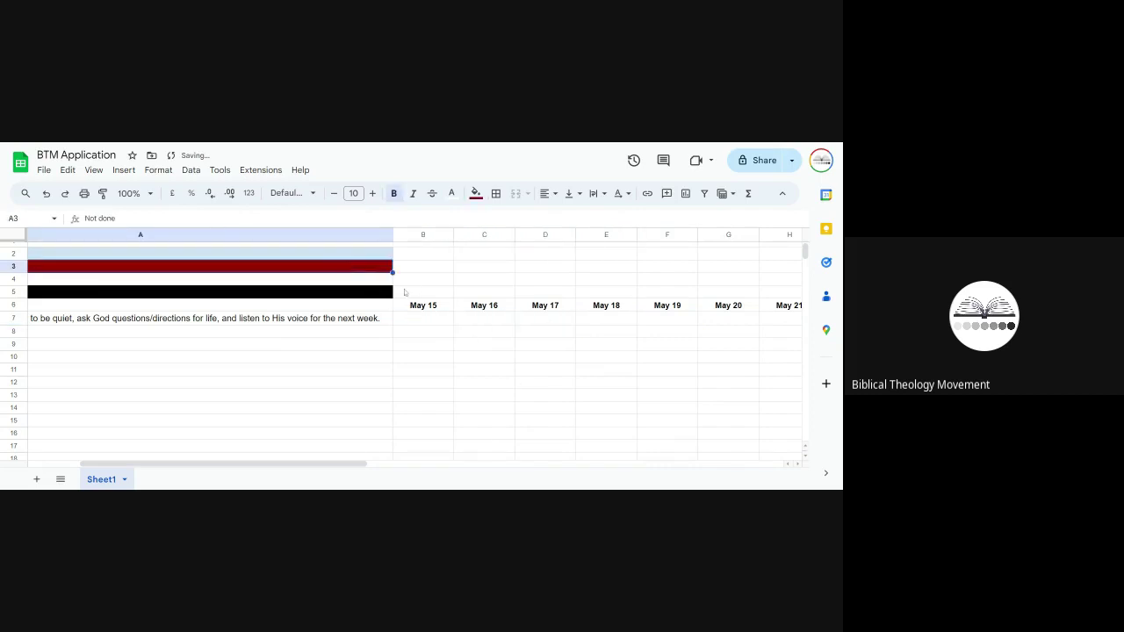
pyautogui.hscroll(-2, 445, 340)
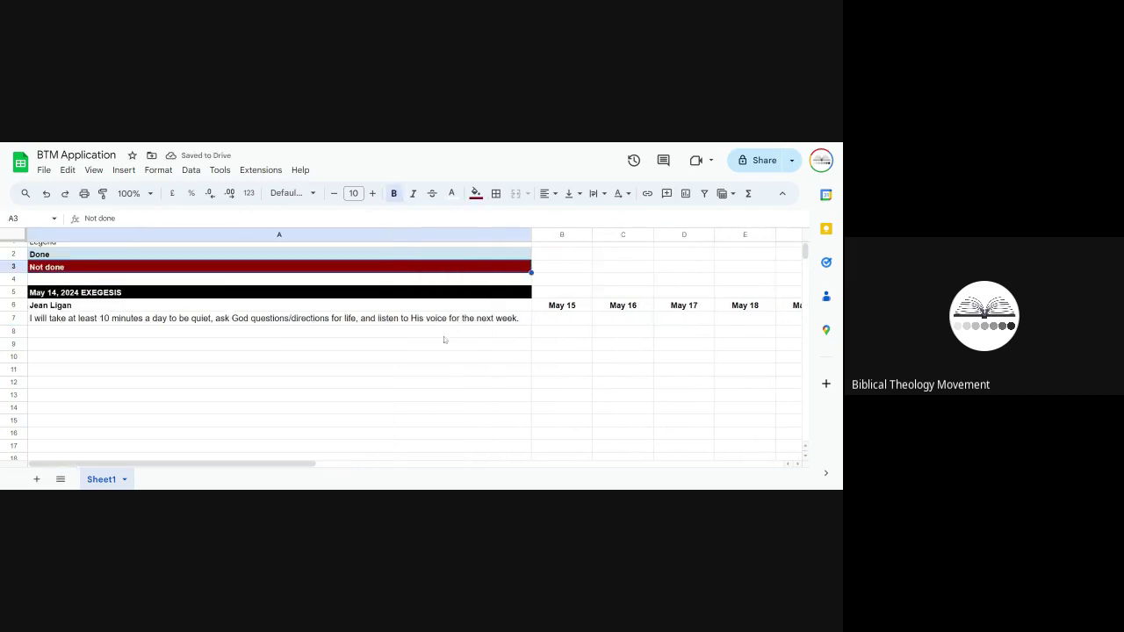
pyautogui.scroll(1, 445, 340)
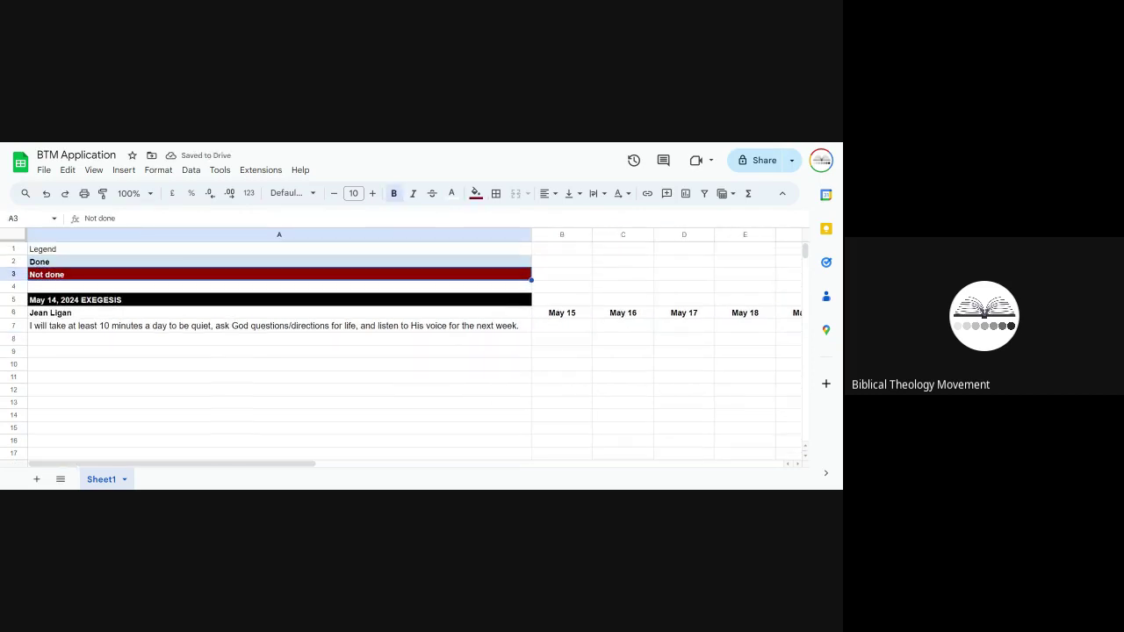
pyautogui.click(237, 341)
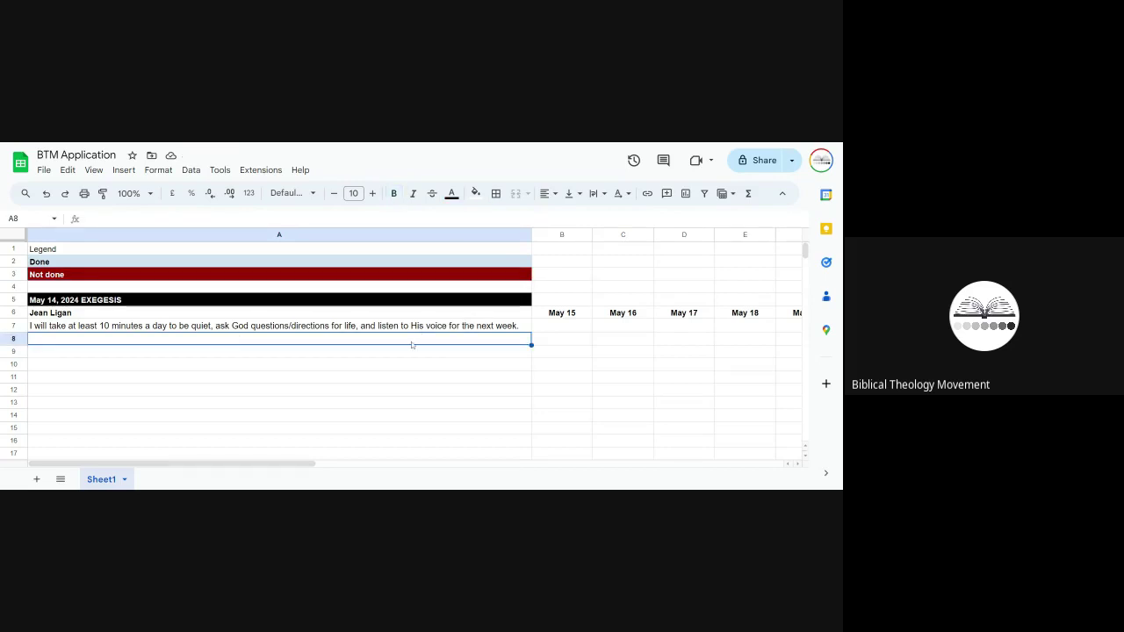
pyautogui.click(264, 249)
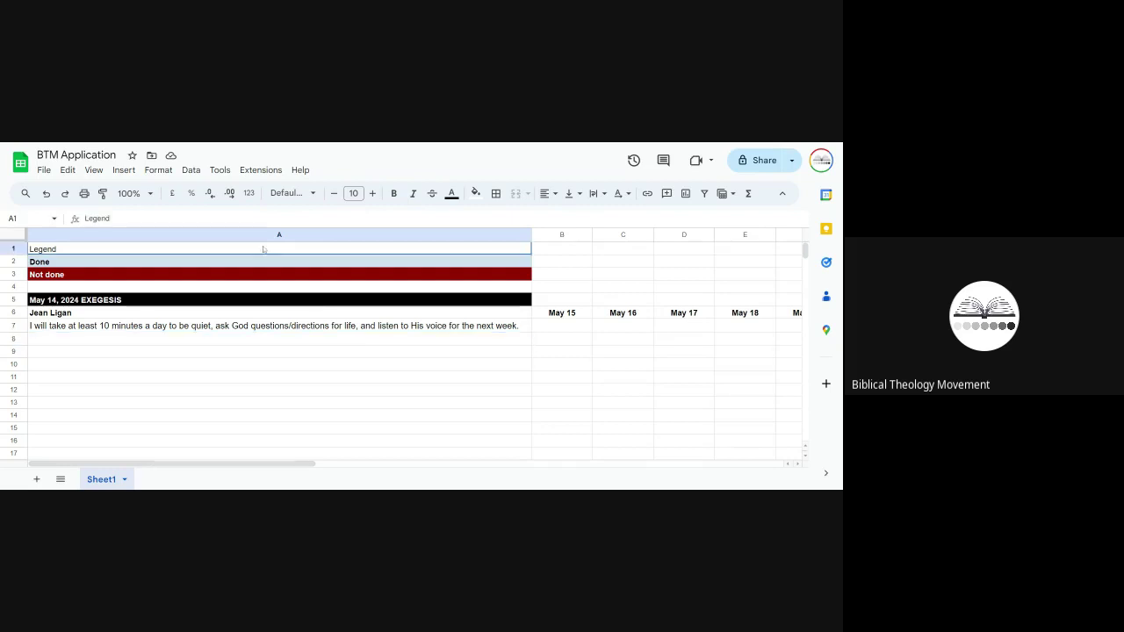
pyautogui.moveTo(263, 249); pyautogui.dragTo(265, 270)
pyautogui.click(307, 358)
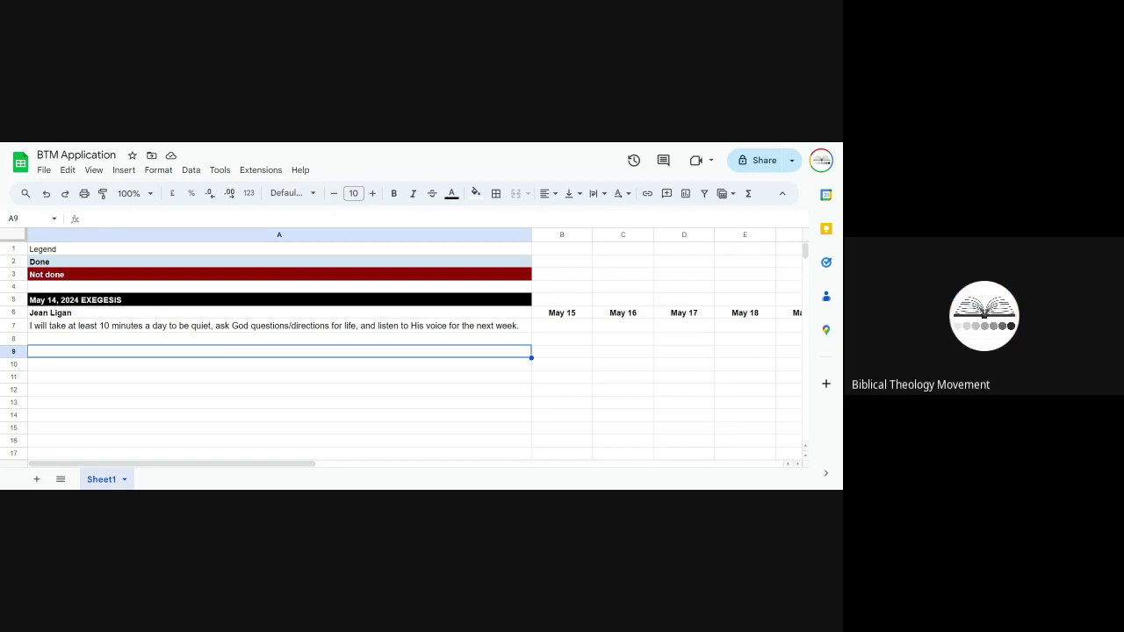
# Step: Paste the second commitment into A10 and enter the second member's name as a bold heading in A9
pyautogui.click(171, 362)
pyautogui.write('I will read the Bible for at least 5 minutes after waking up from May 14-20.')
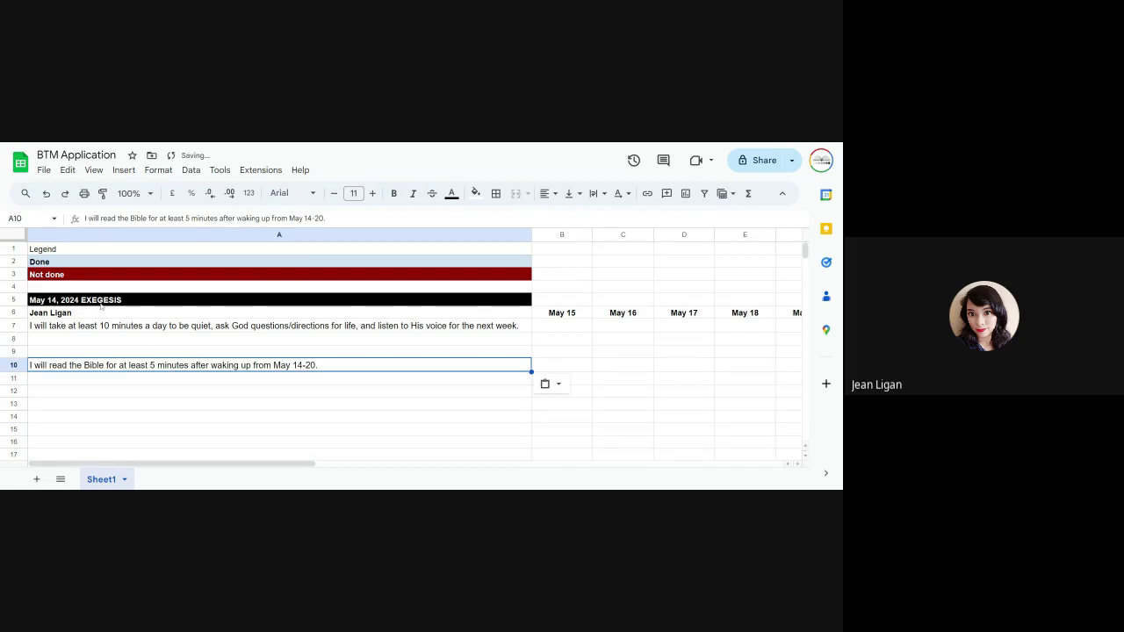
pyautogui.click(82, 316)
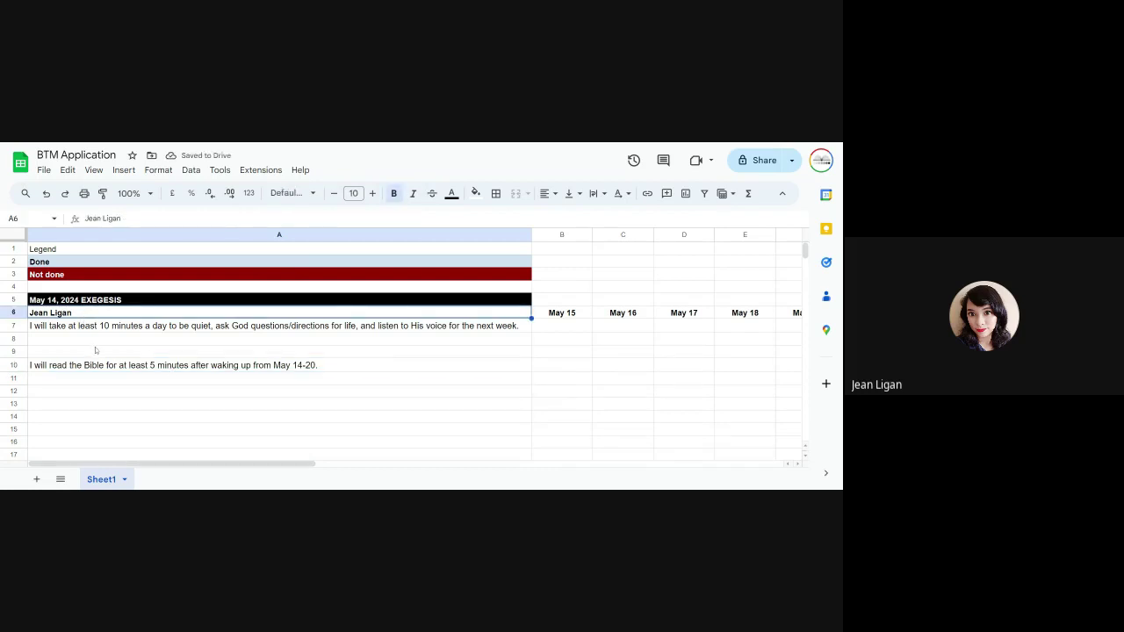
pyautogui.click(96, 350)
pyautogui.doubleClick(86, 351)
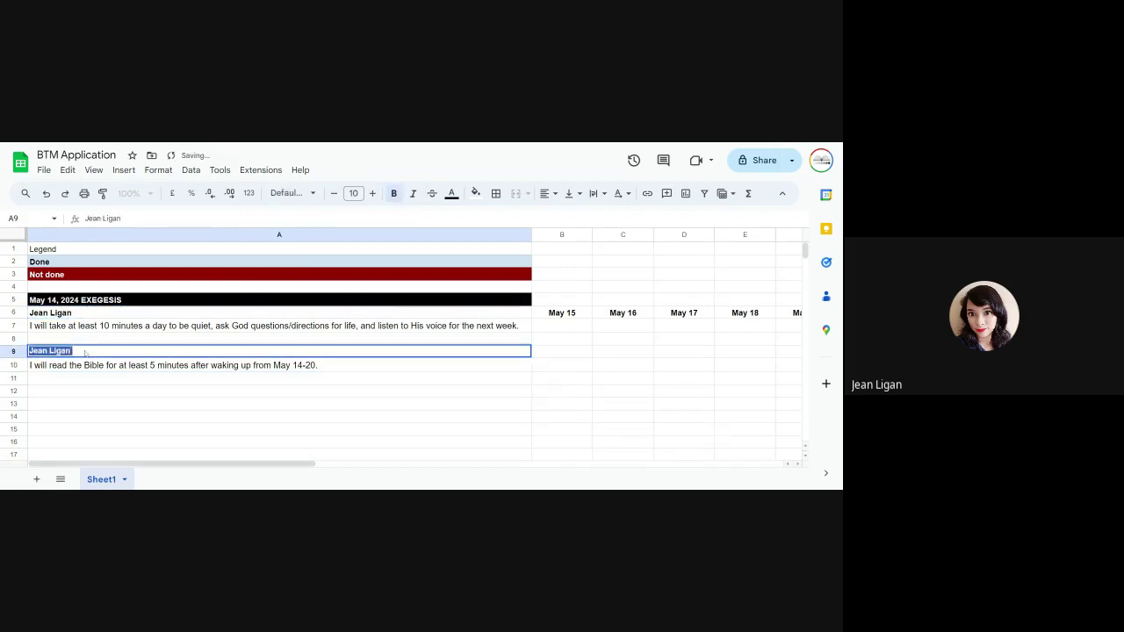
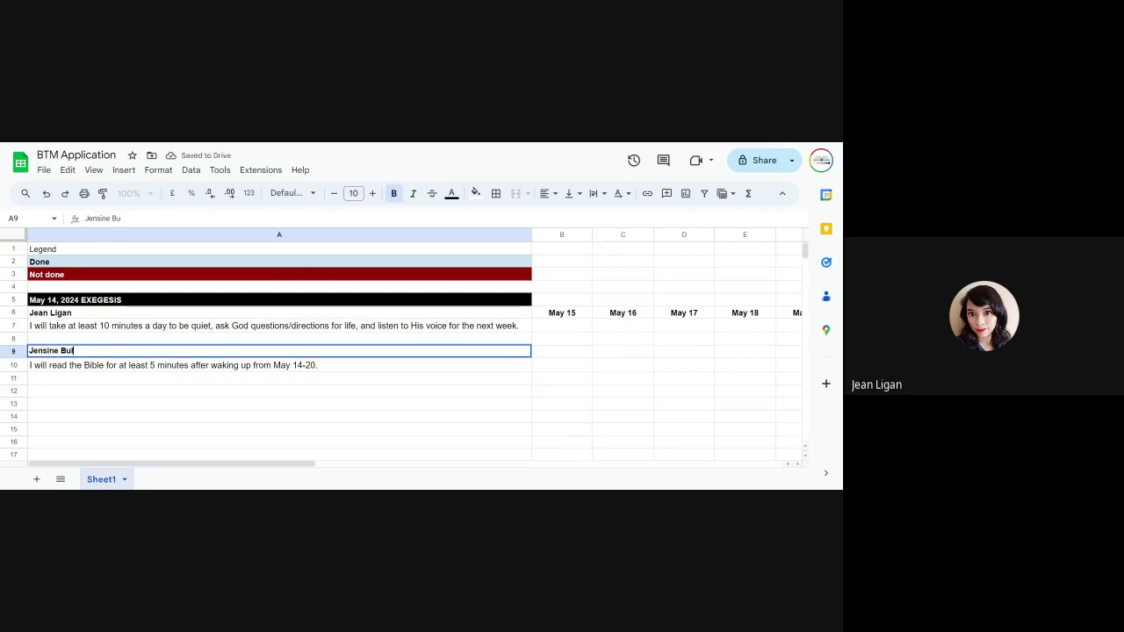
pyautogui.click(319, 402)
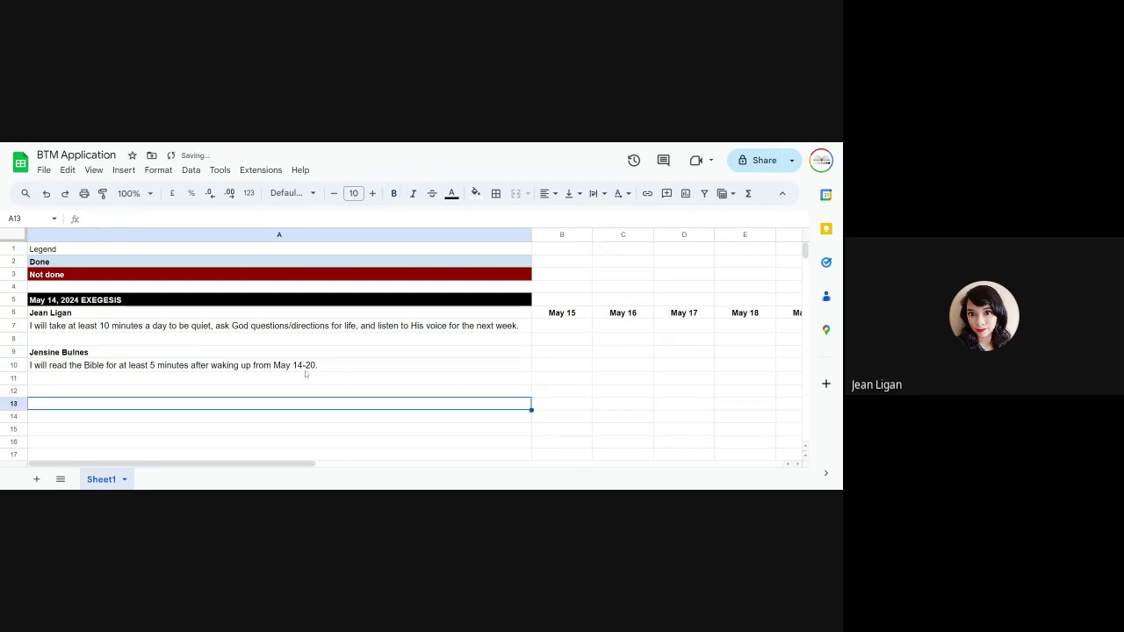
# Step: Correct the second commitment's date range from May 14 to May 15-20
pyautogui.hscroll(1, 593, 370)
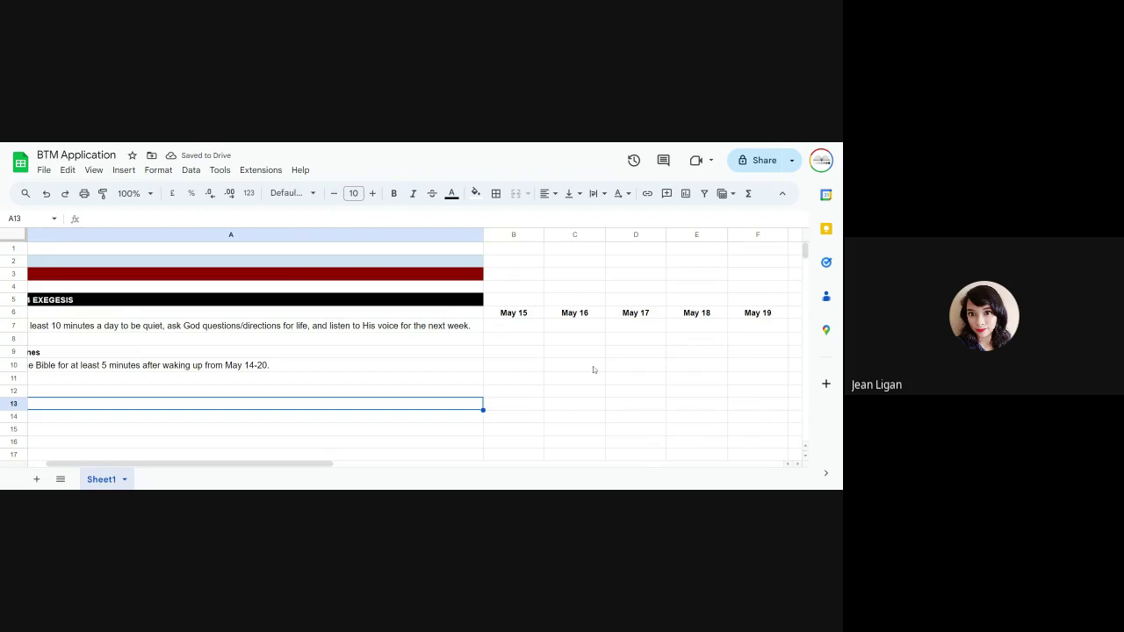
pyautogui.hscroll(-1, 615, 371)
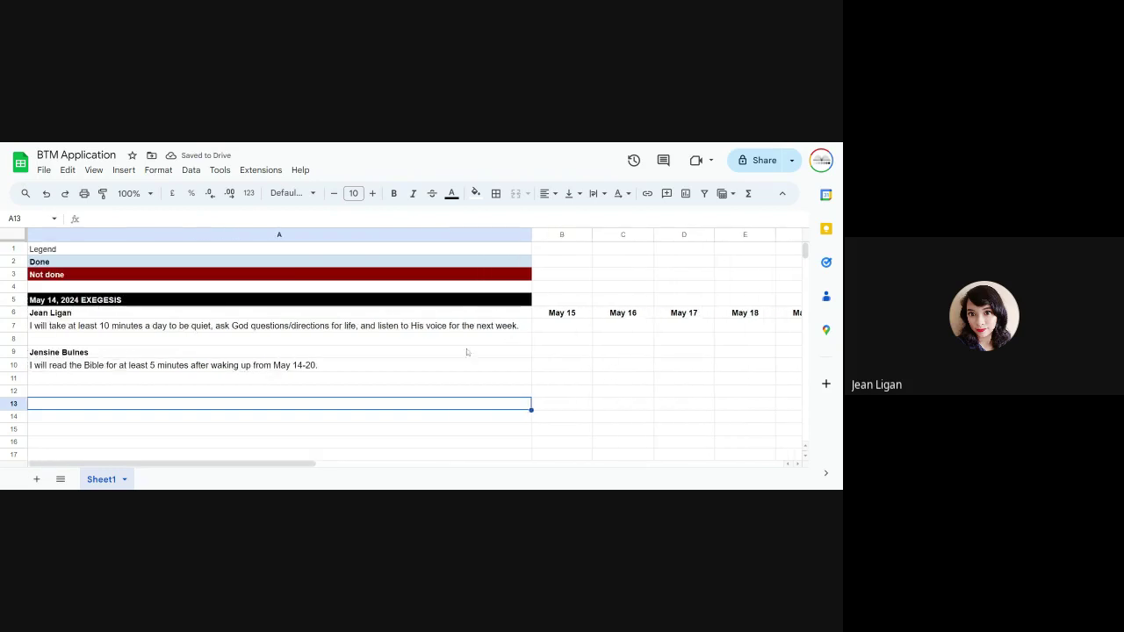
pyautogui.doubleClick(299, 366)
pyautogui.press('Left')
pyautogui.press('Left')
pyautogui.press('Left')
pyautogui.press('Left')
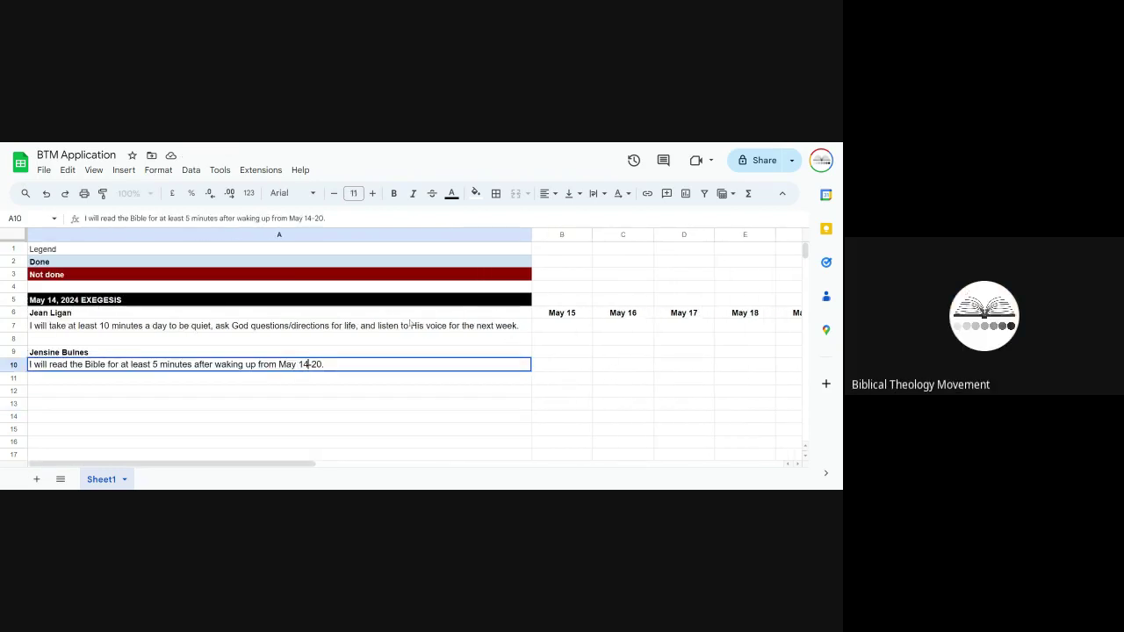
pyautogui.press('BackSpace')
pyautogui.write('5')
pyautogui.press('Return')
pyautogui.hscroll(2, 509, 335)
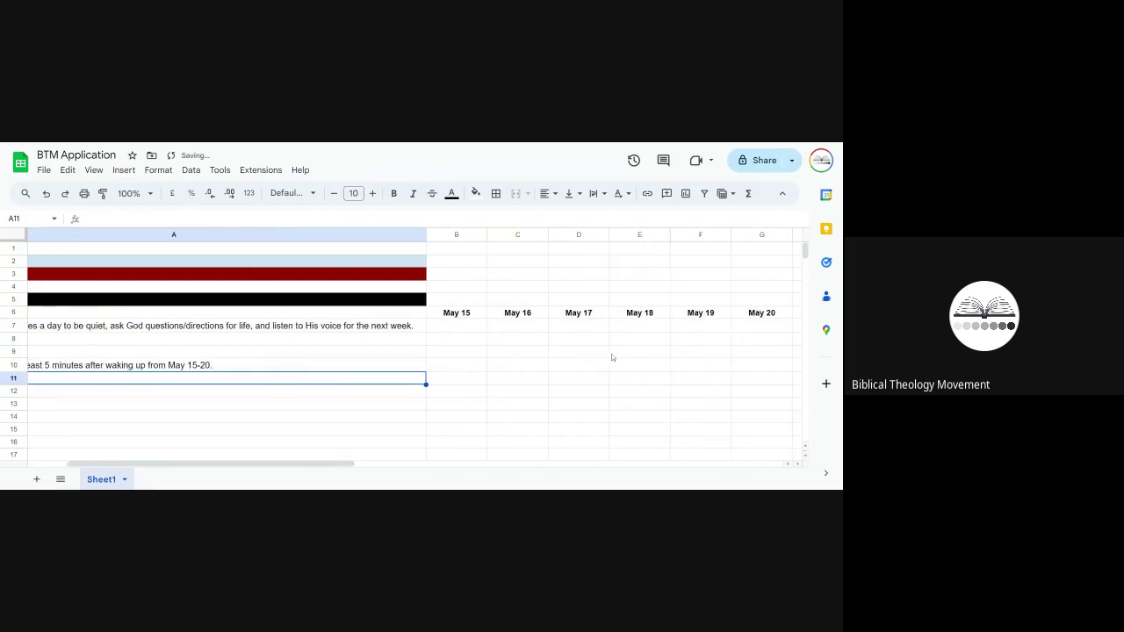
pyautogui.hscroll(1, 491, 339)
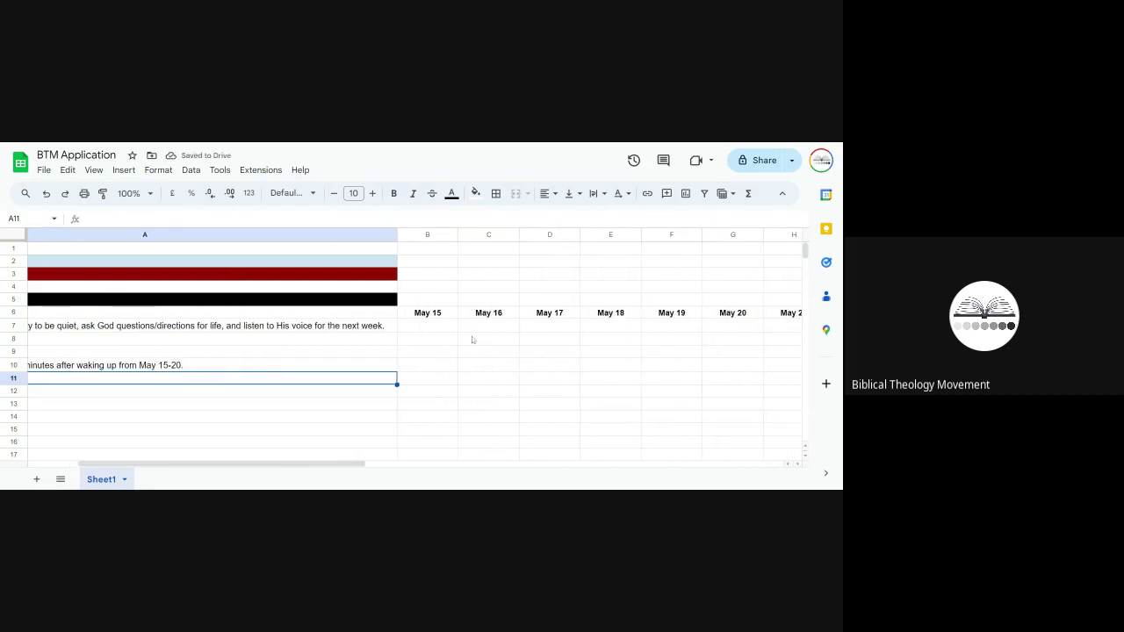
pyautogui.hscroll(-3, 474, 341)
pyautogui.hscroll(4, 473, 341)
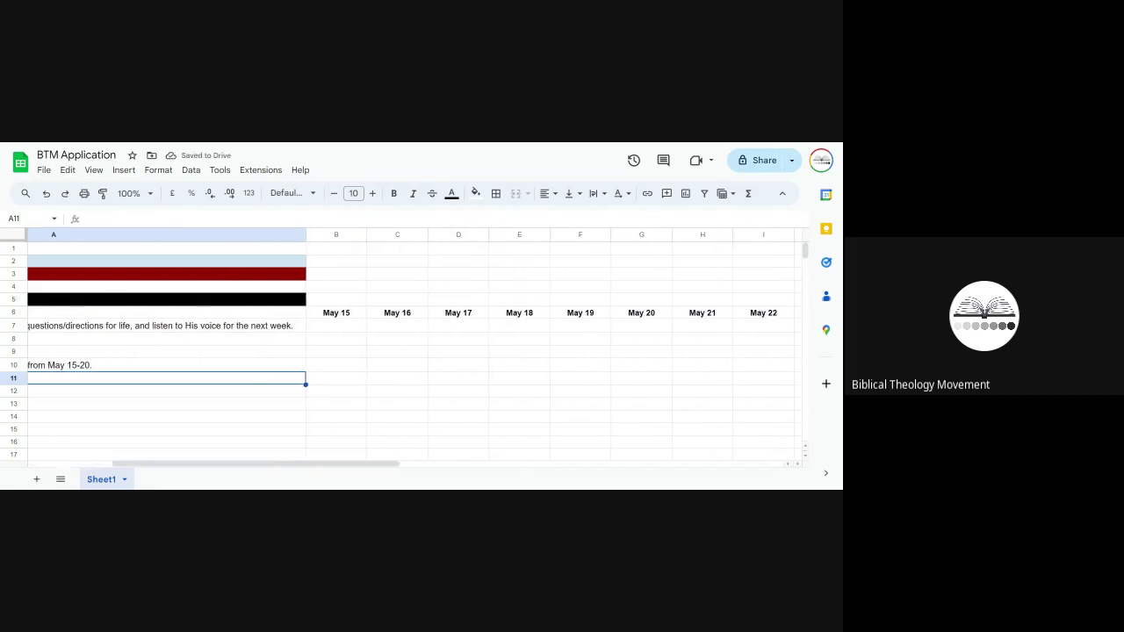
# Step: Copy the May 15–22 date row from B6:I6 to B10 beside the second commitment
pyautogui.moveTo(348, 318); pyautogui.dragTo(753, 321)
pyautogui.hotkey('ctrl', 'c')
pyautogui.click(346, 364)
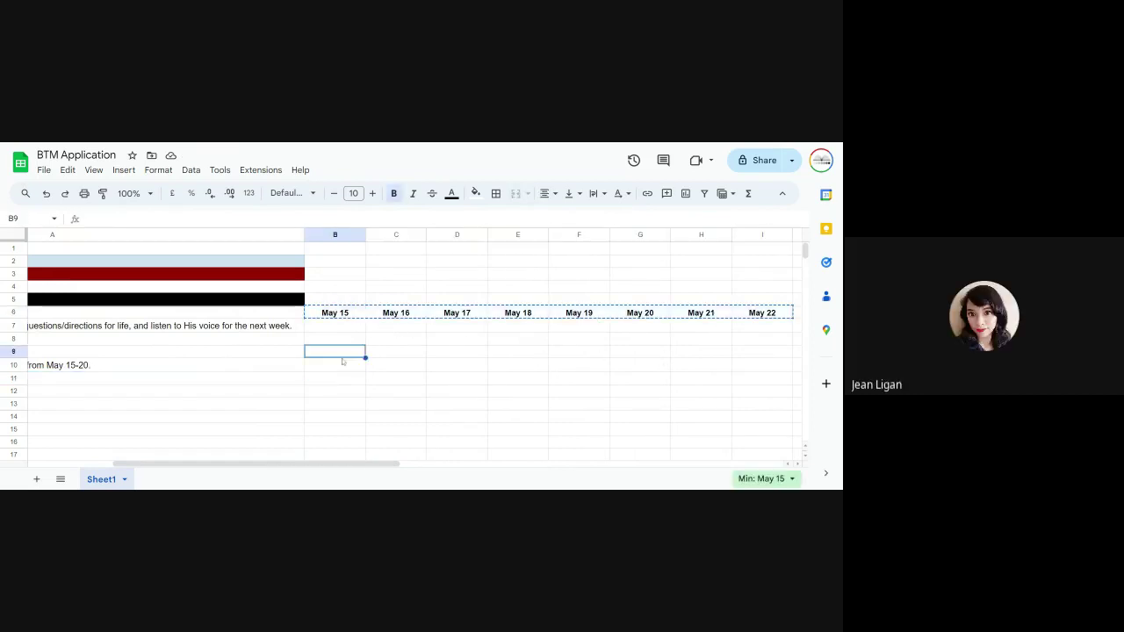
pyautogui.hotkey('ctrl', 'v')
pyautogui.hscroll(-4, 394, 372)
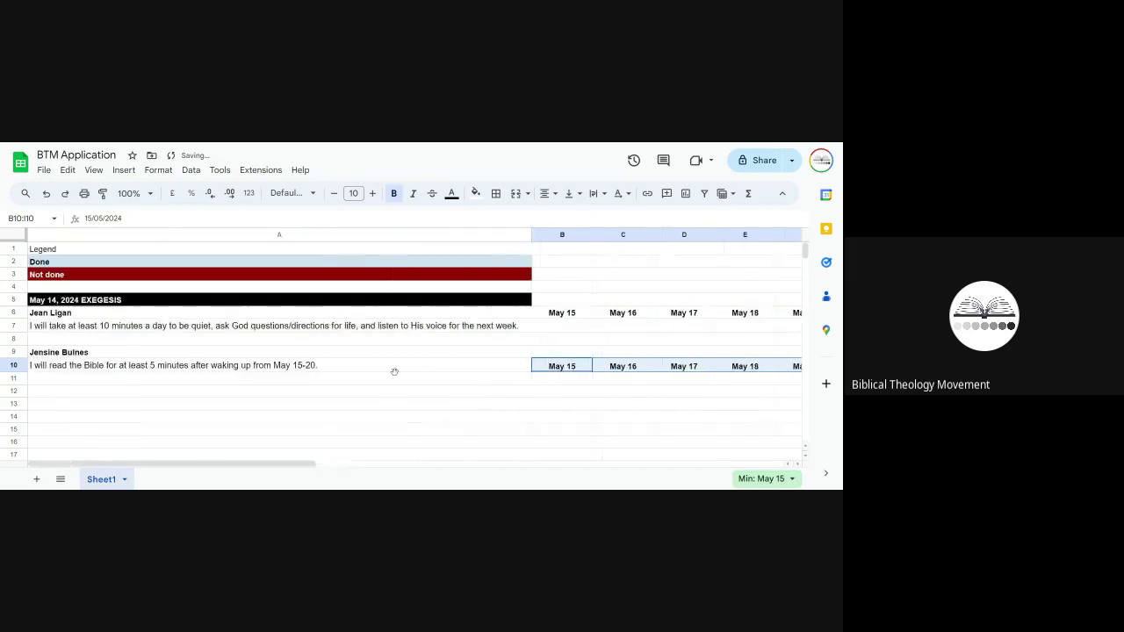
pyautogui.press('Left')
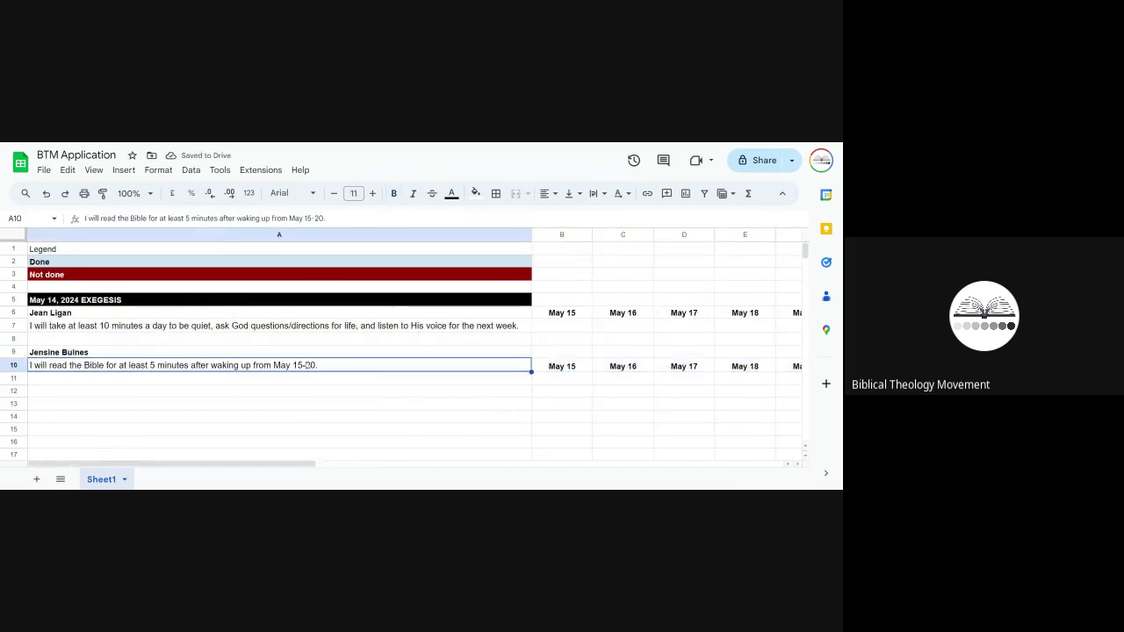
pyautogui.hscroll(6, 369, 388)
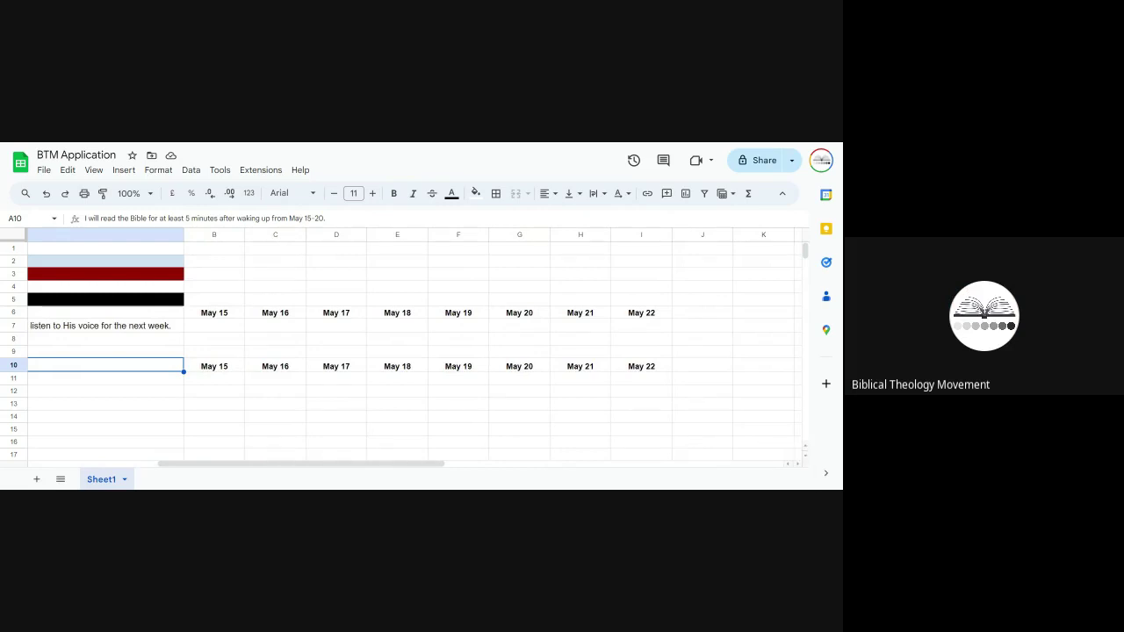
# Step: Clear the May 22 dates in I6 and I10 so both rows end at May 21
pyautogui.click(580, 366)
pyautogui.moveTo(641, 313); pyautogui.dragTo(654, 366)
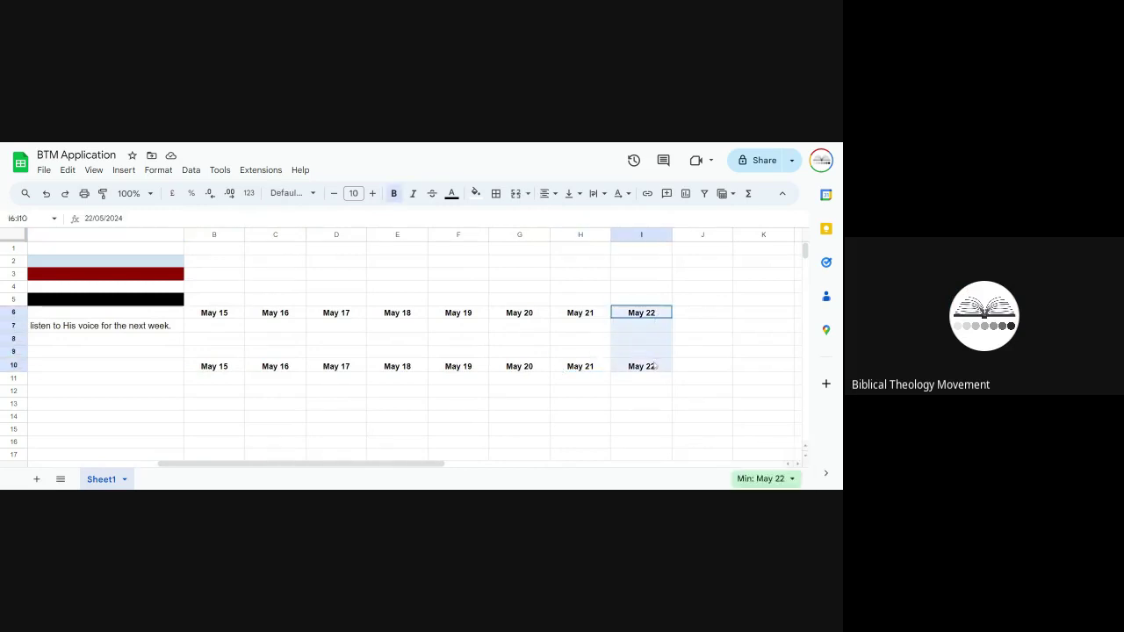
pyautogui.press('Delete')
pyautogui.click(425, 409)
pyautogui.hscroll(-5, 412, 413)
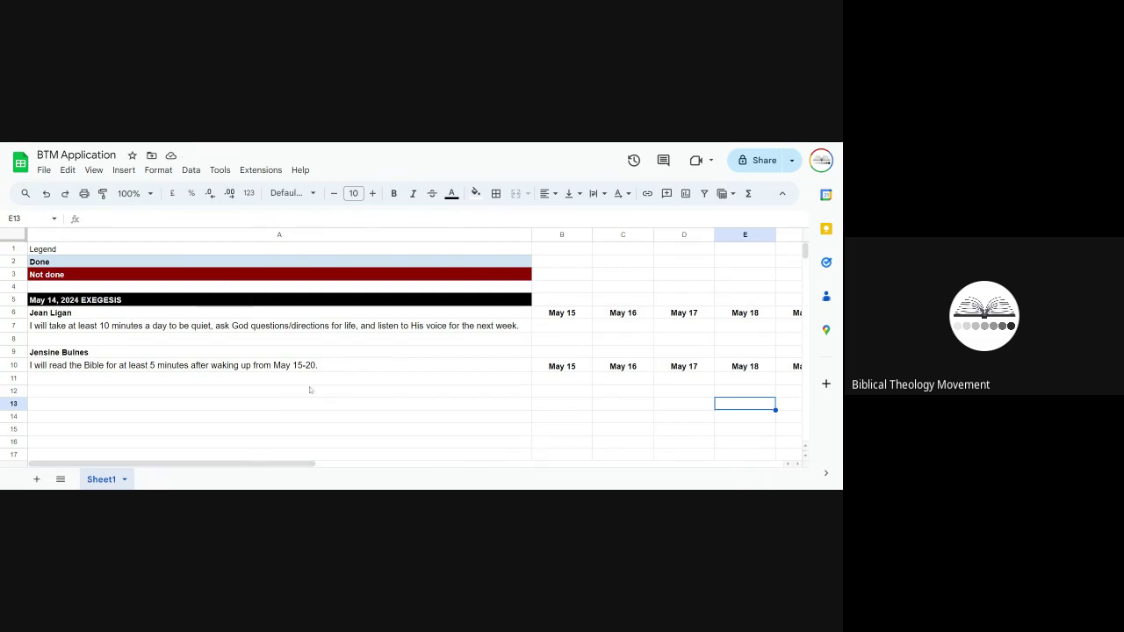
# Step: Locate the second member's commitment text in cell A10, bringing its end into view
pyautogui.hscroll(1, 309, 390)
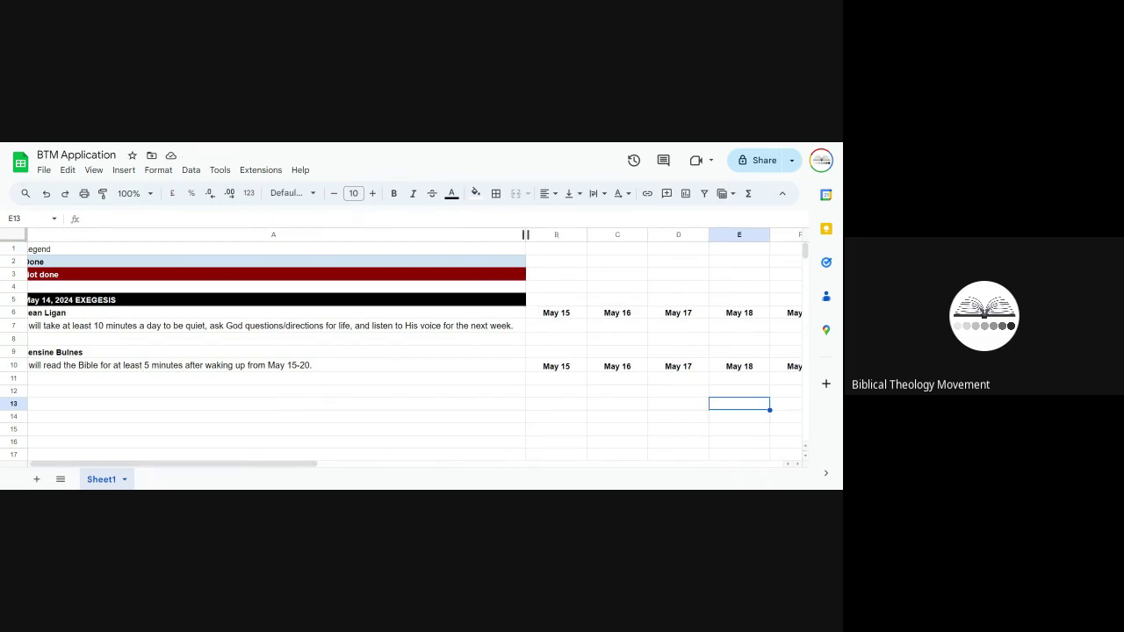
pyautogui.click(450, 368)
pyautogui.hscroll(2, 451, 375)
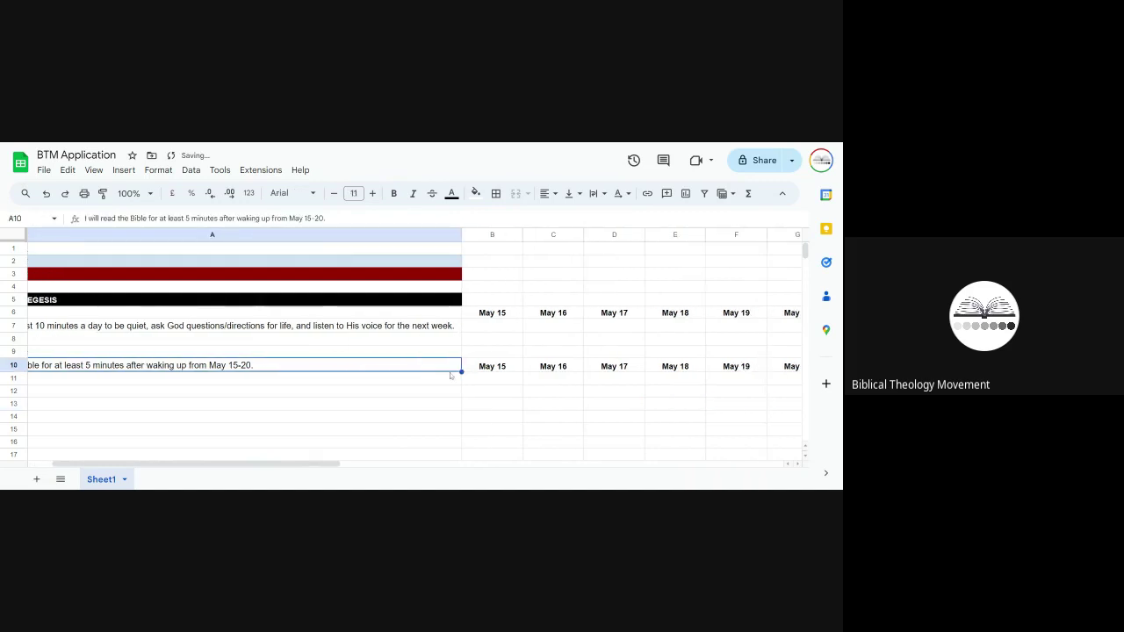
pyautogui.hscroll(-3, 451, 375)
pyautogui.click(309, 393)
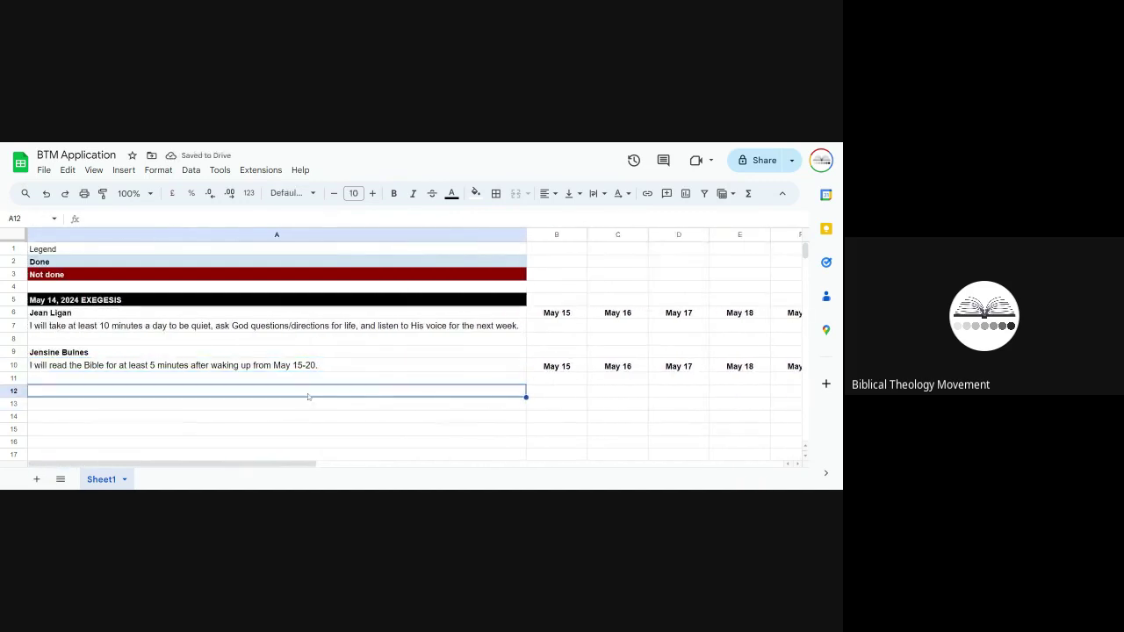
pyautogui.click(297, 369)
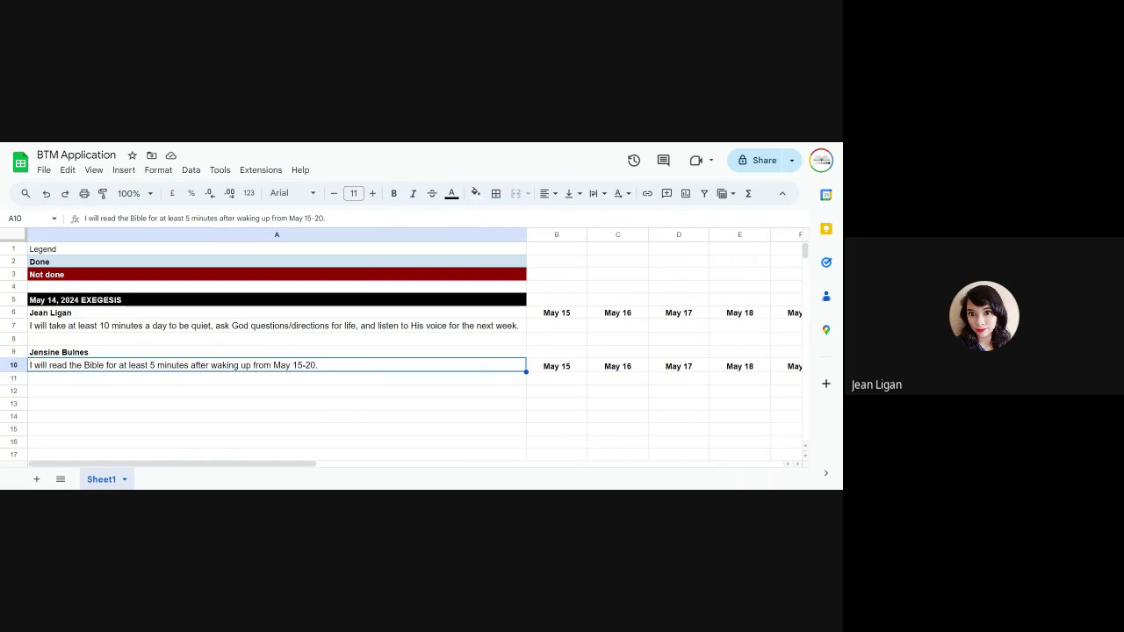
pyautogui.hscroll(5, 480, 344)
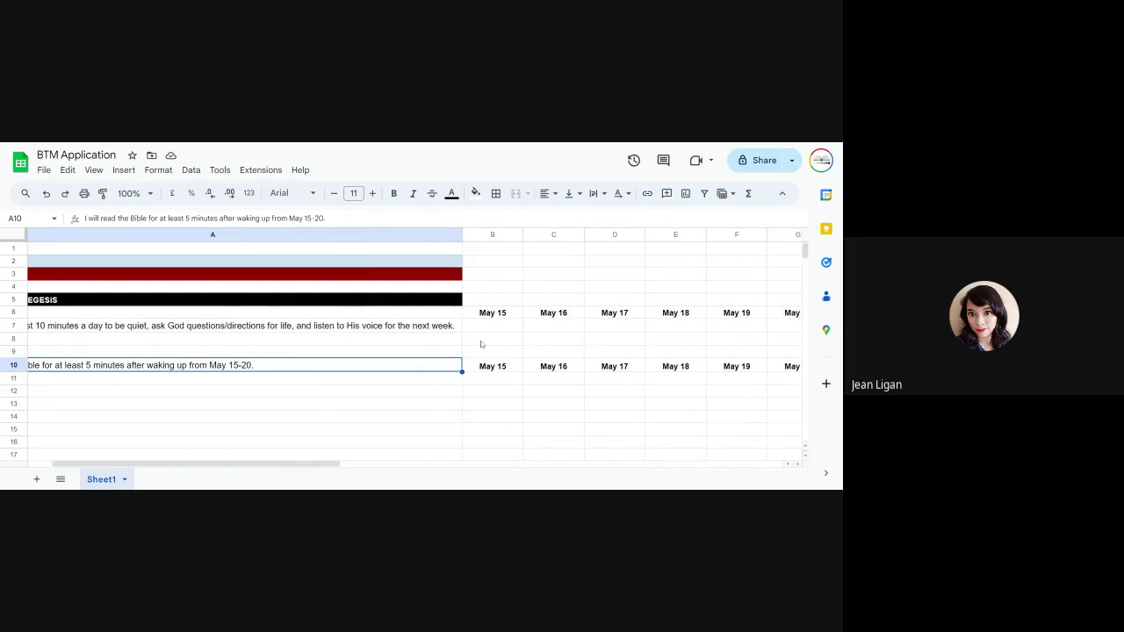
pyautogui.hscroll(-5, 481, 344)
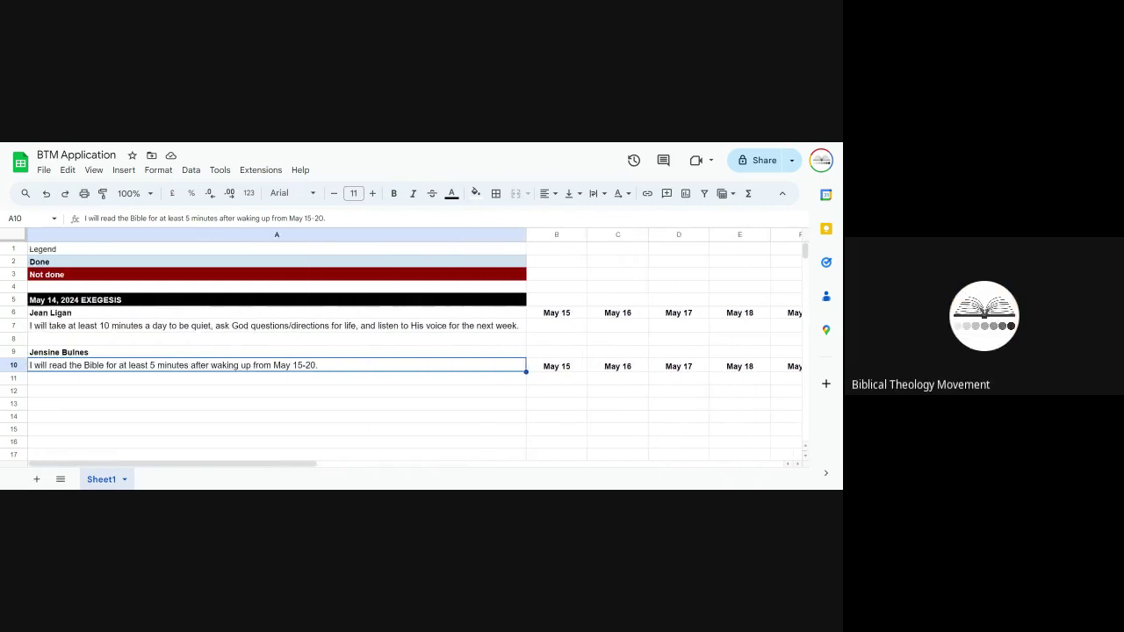
pyautogui.scroll(-1, 480, 344)
pyautogui.scroll(1, 480, 345)
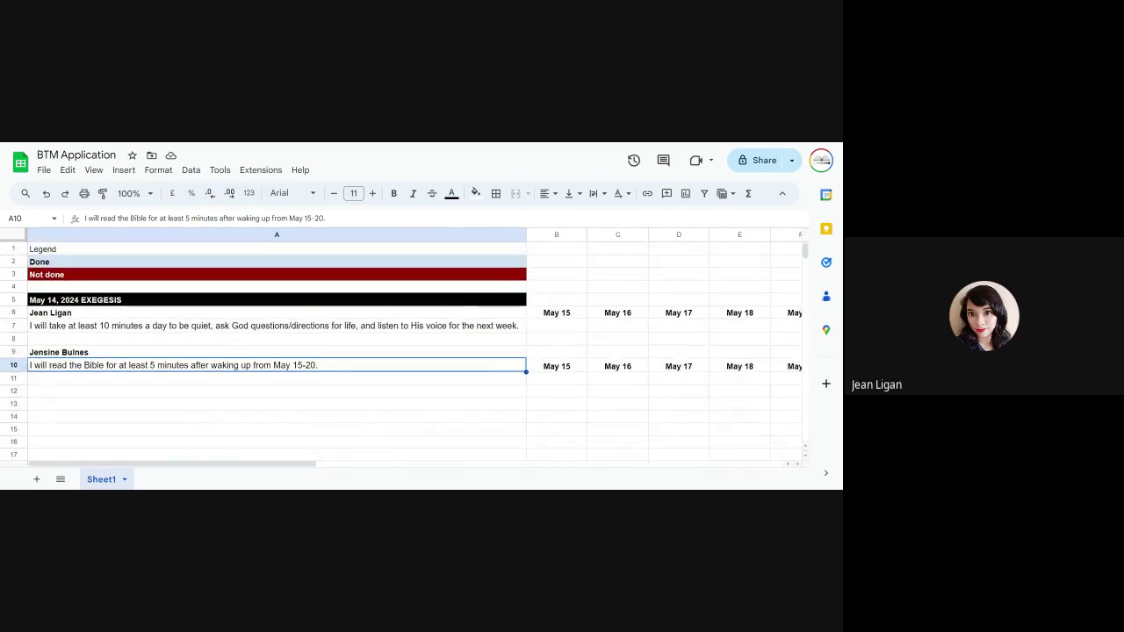
pyautogui.hscroll(2, 464, 313)
pyautogui.scroll(-1, 465, 314)
pyautogui.hscroll(3, 465, 314)
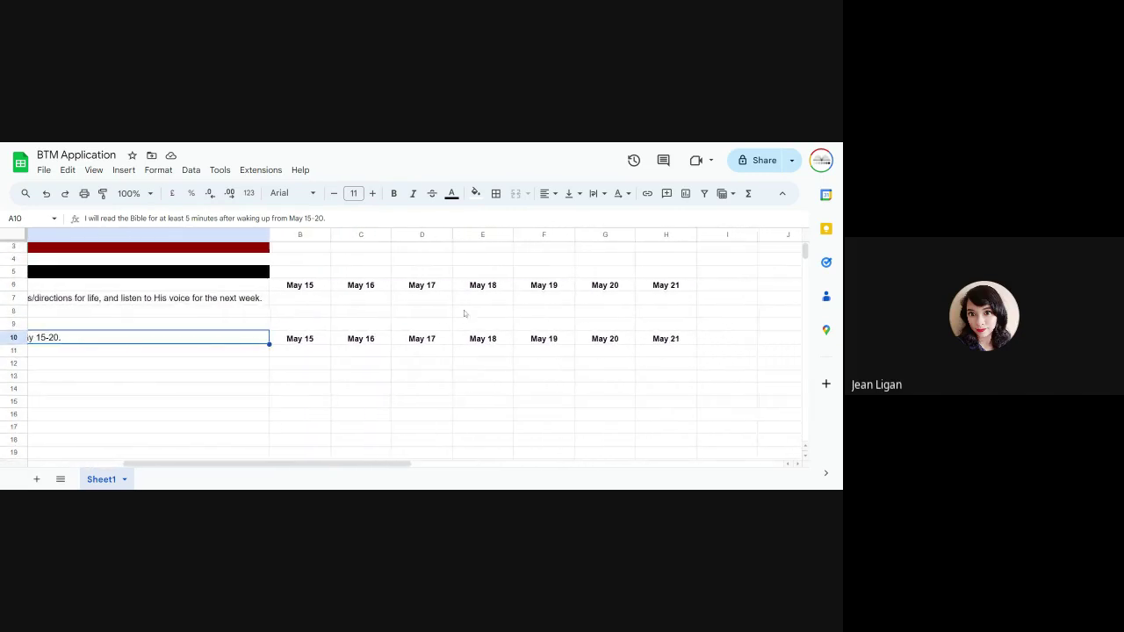
pyautogui.click(333, 368)
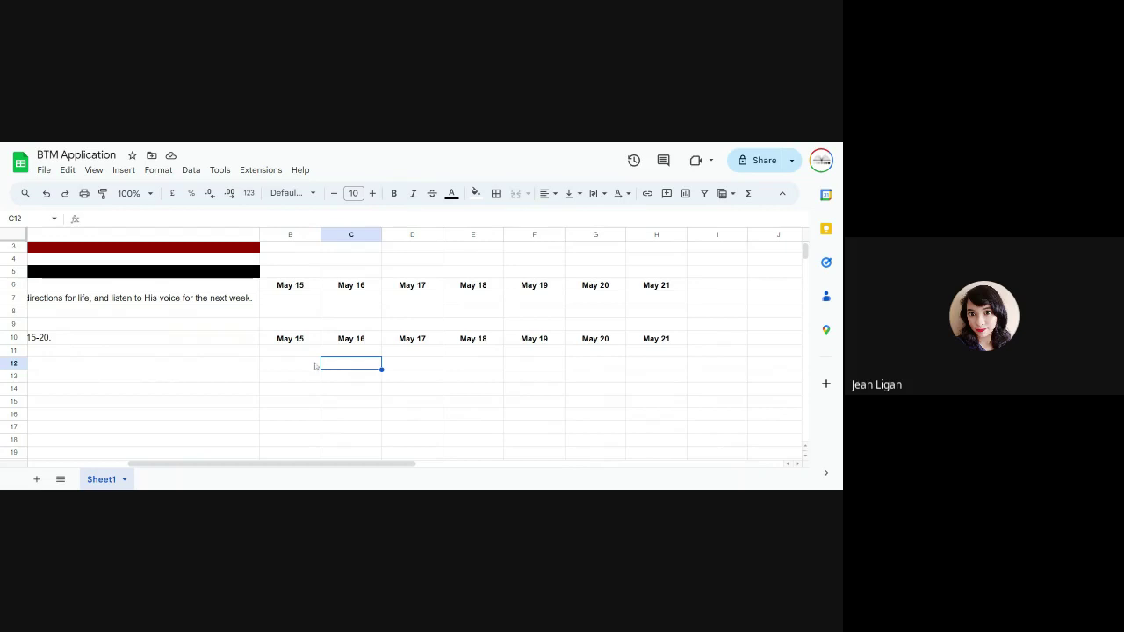
pyautogui.click(311, 365)
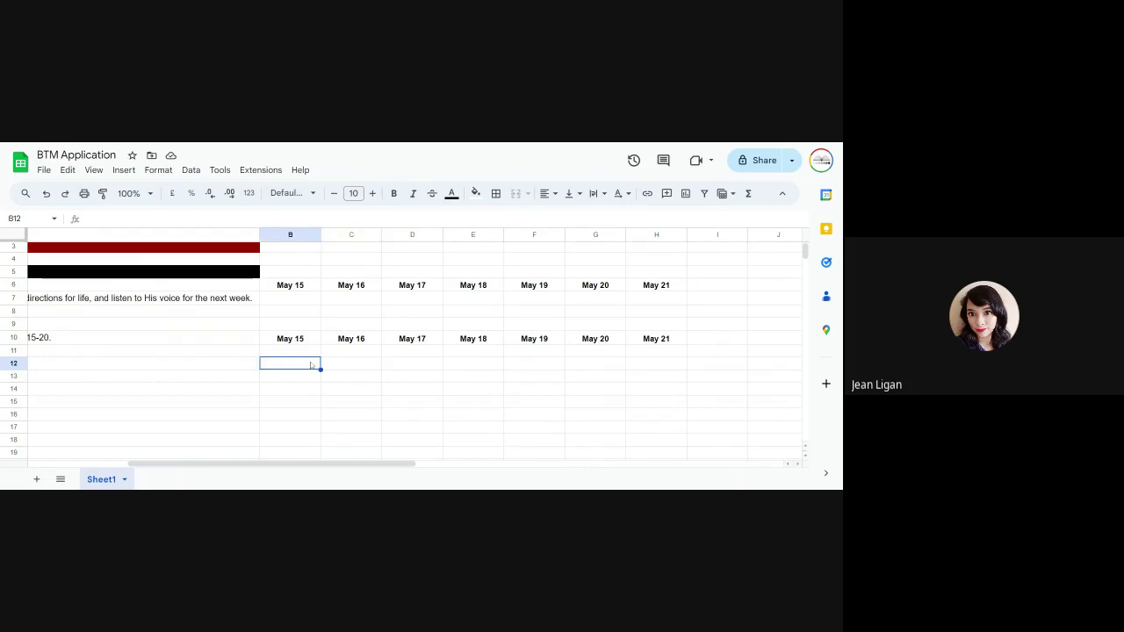
pyautogui.scroll(1, 311, 365)
pyautogui.hscroll(-4, 310, 365)
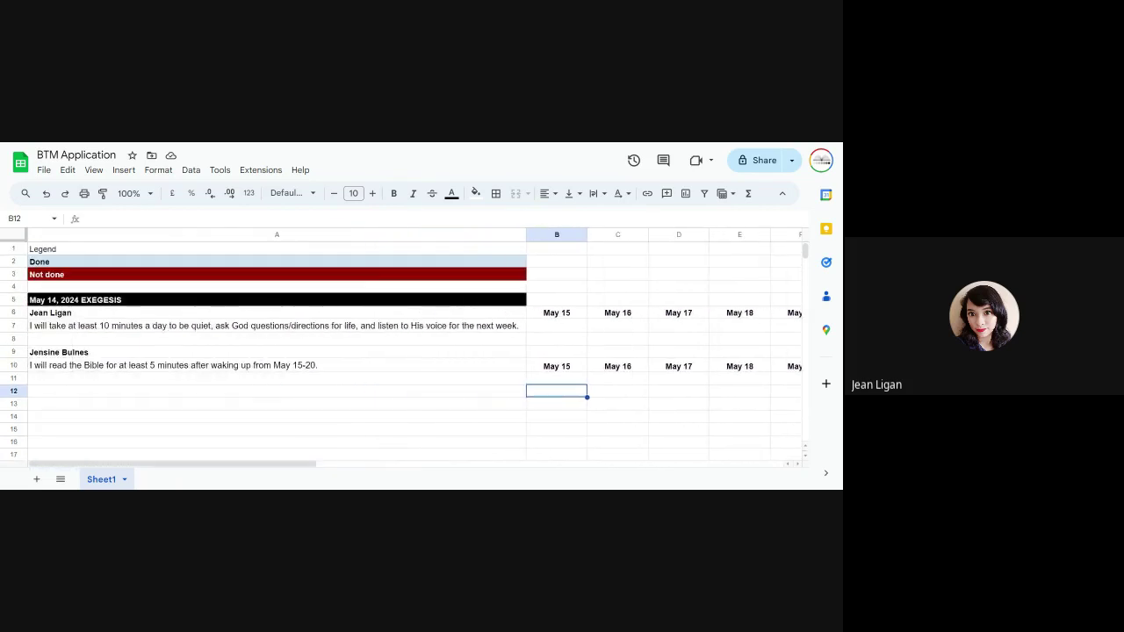
# Step: Replace the final period in A10 with ', 2024' so it ends 'from May 15-20, 2024'
pyautogui.doubleClick(321, 367)
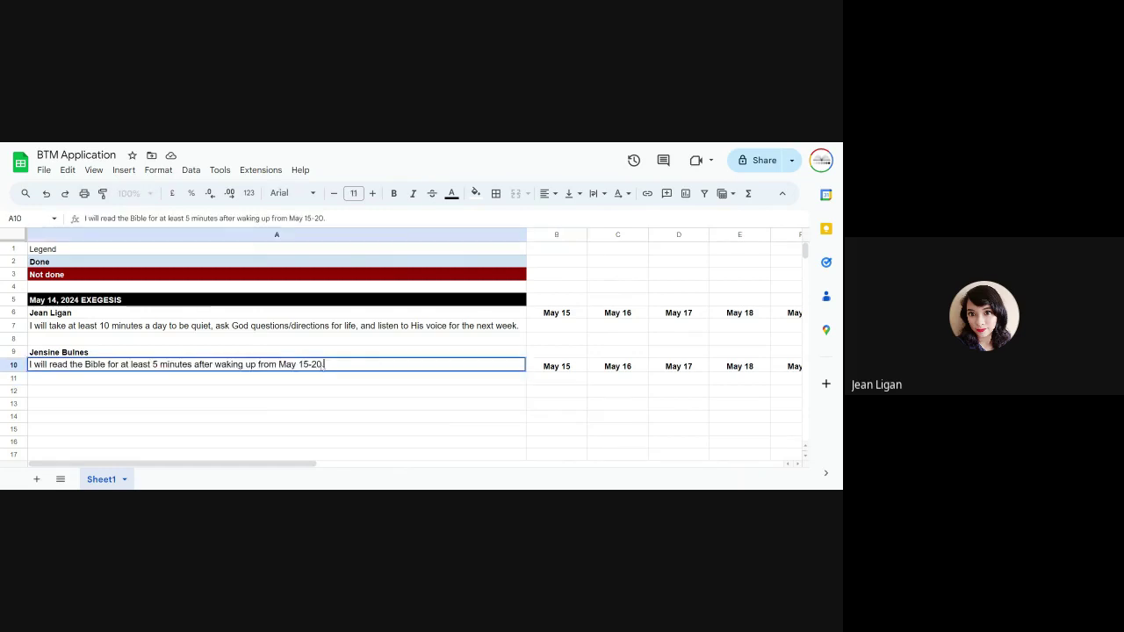
pyautogui.press('BackSpace')
pyautogui.write(', 2024')
pyautogui.press('Return')
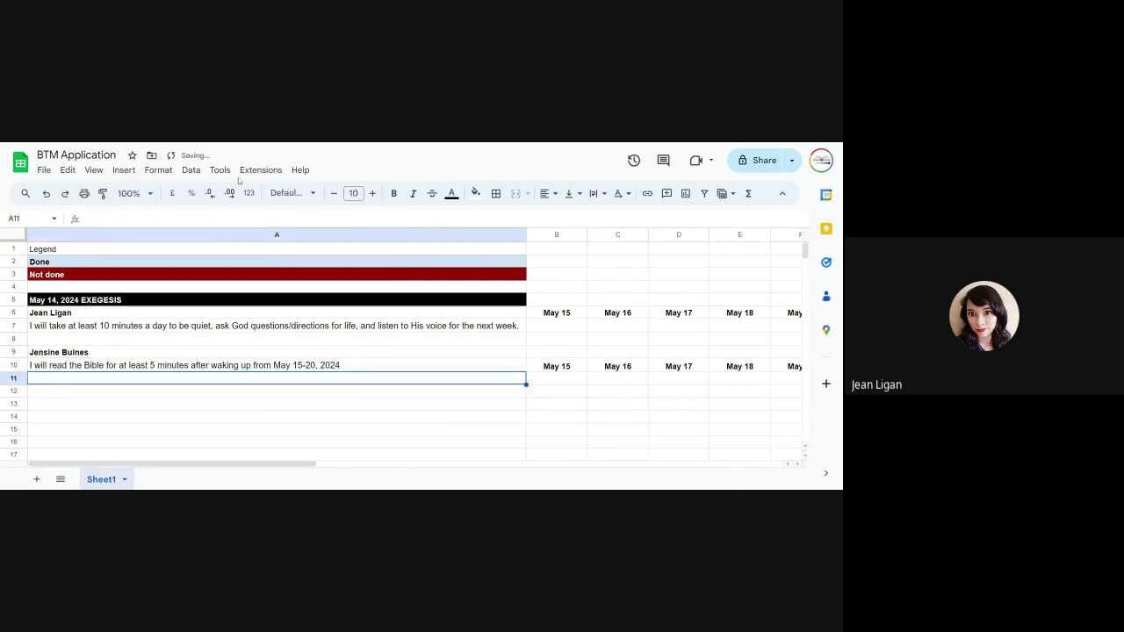